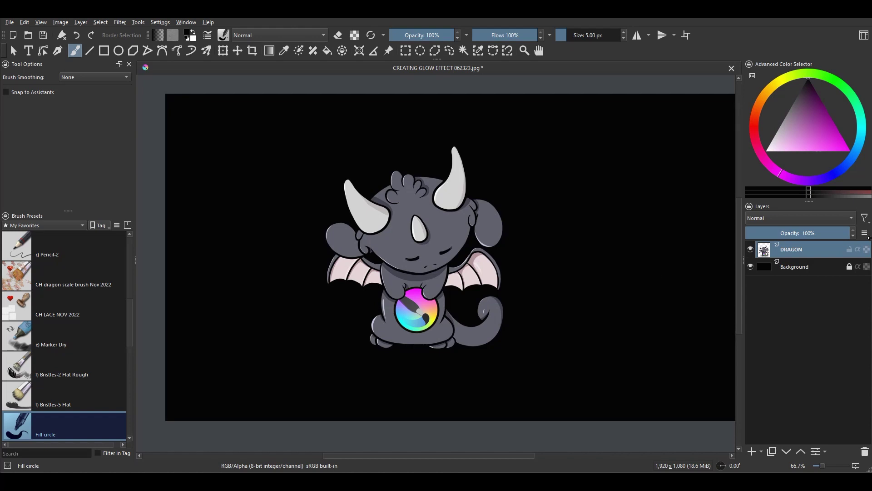
Step: Toggle the background off and on, then draw a 309 × 309 px circle selection over the orb
click(751, 266)
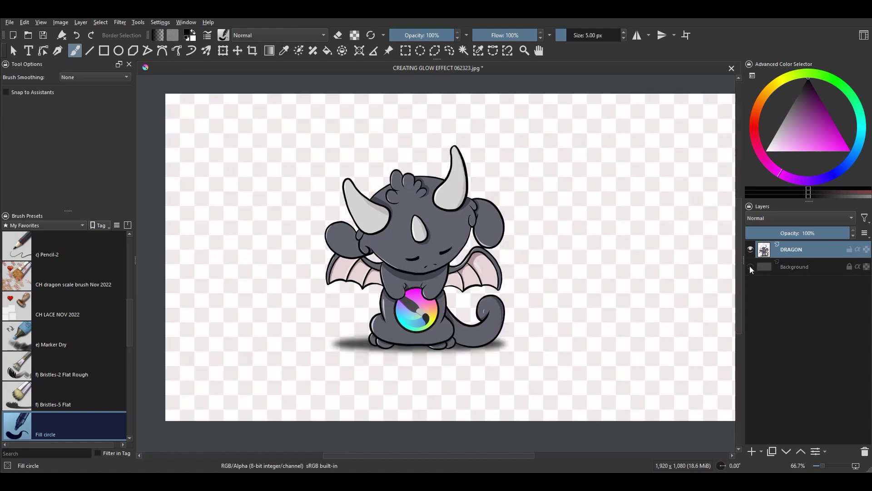
click(750, 267)
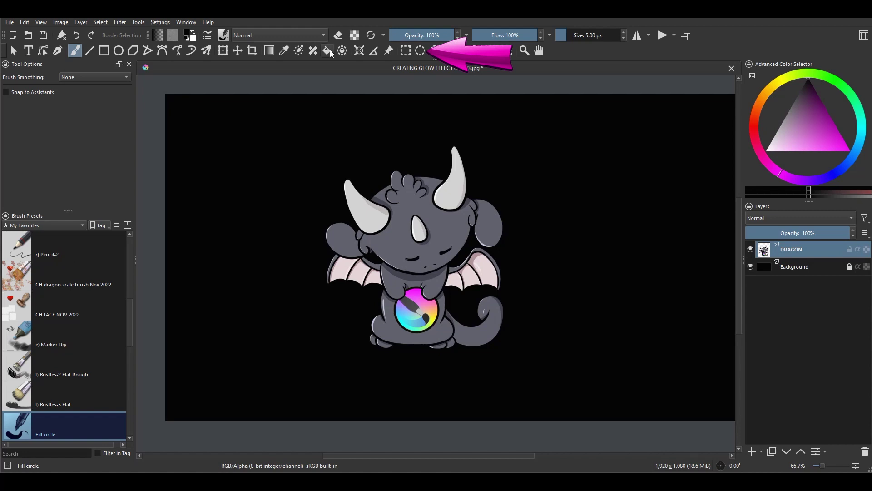
click(420, 51)
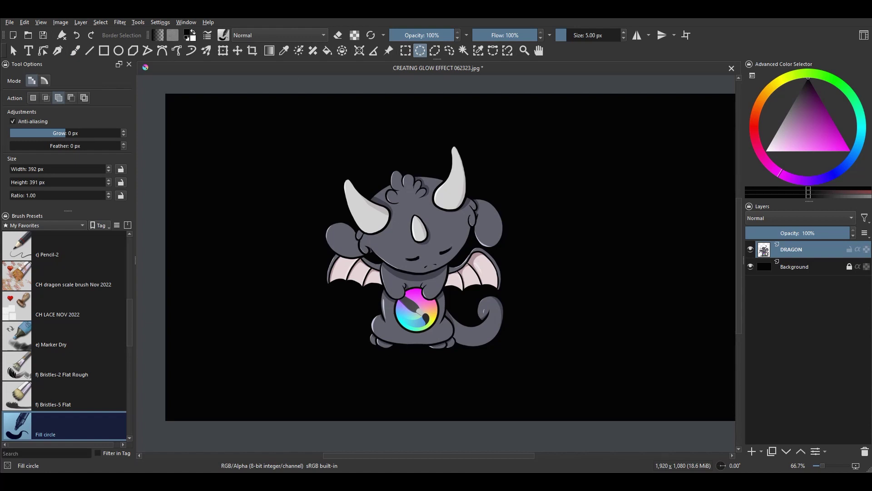
drag(193, 172, 256, 266)
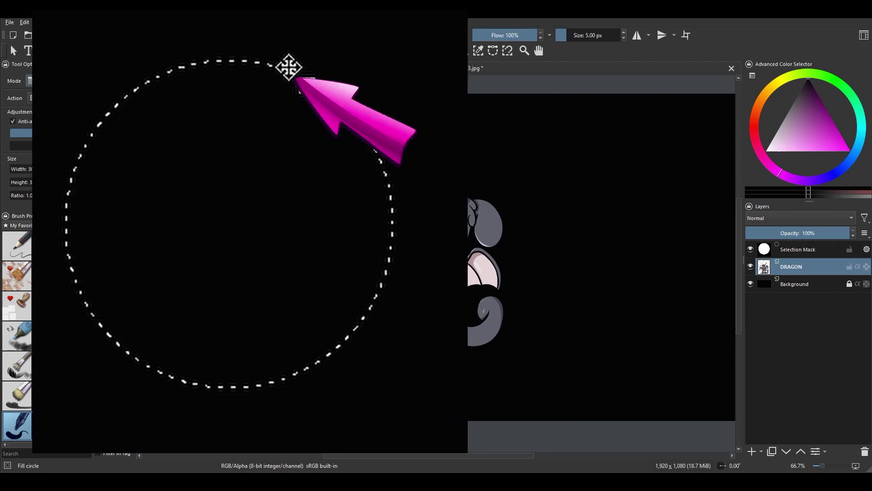
drag(258, 174, 434, 267)
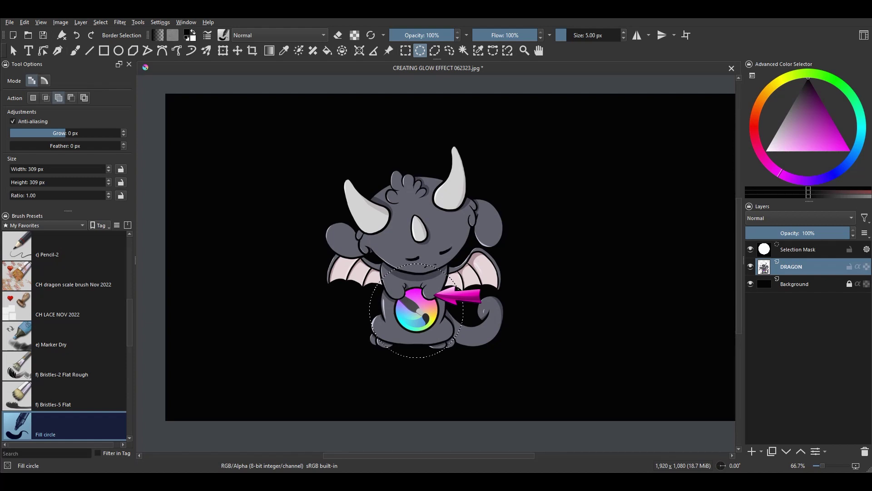
Step: Edit the selection as a mask, scale it down to fit the orb, then reselect DRAGON
right_click(430, 295)
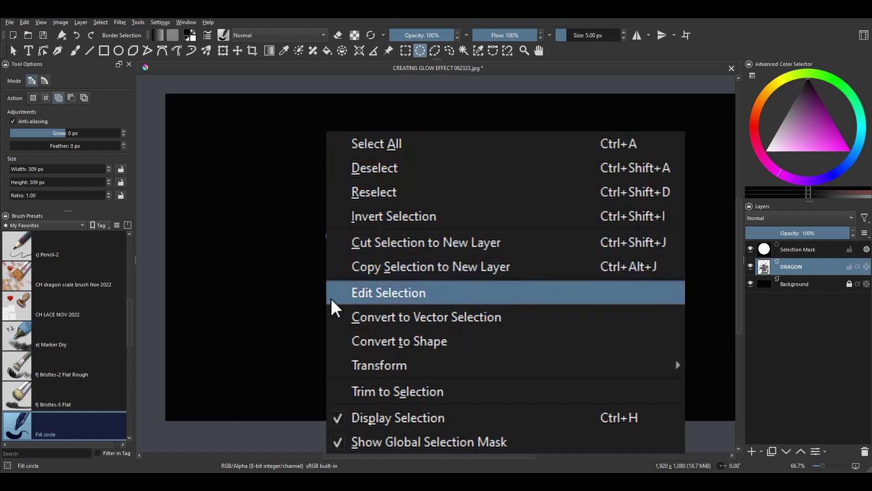
click(461, 336)
key(ctrl+t)
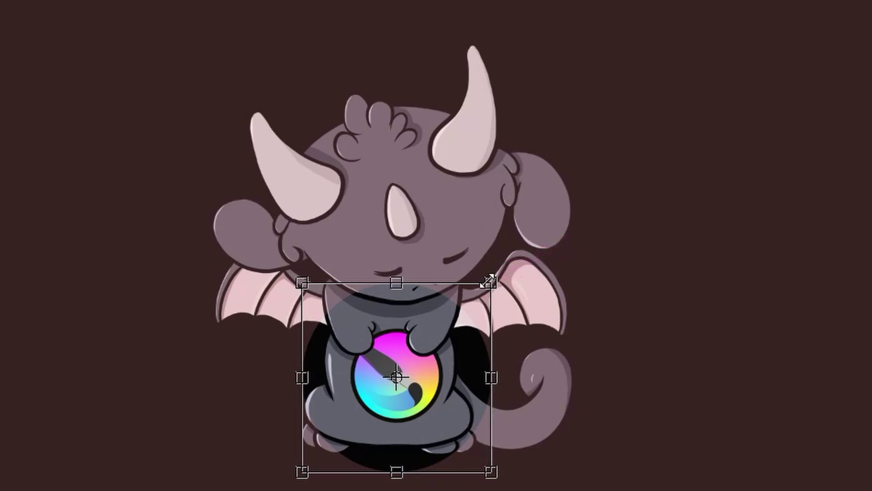
drag(490, 279, 443, 327)
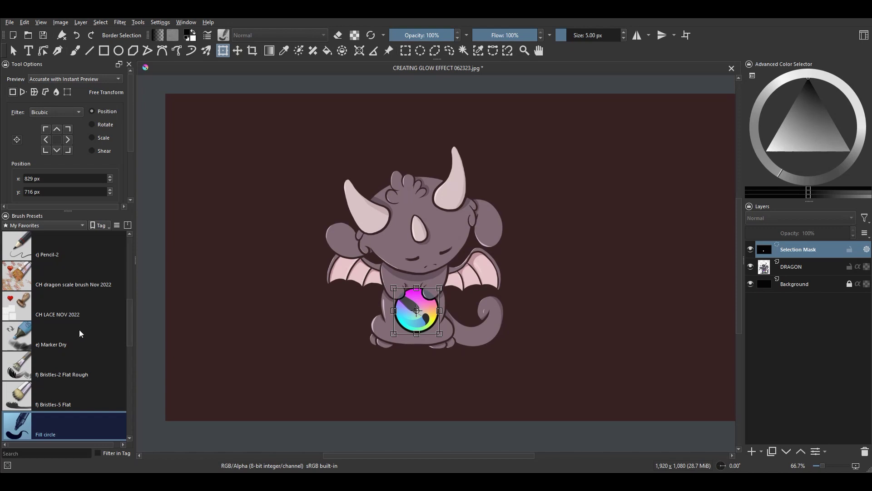
click(791, 266)
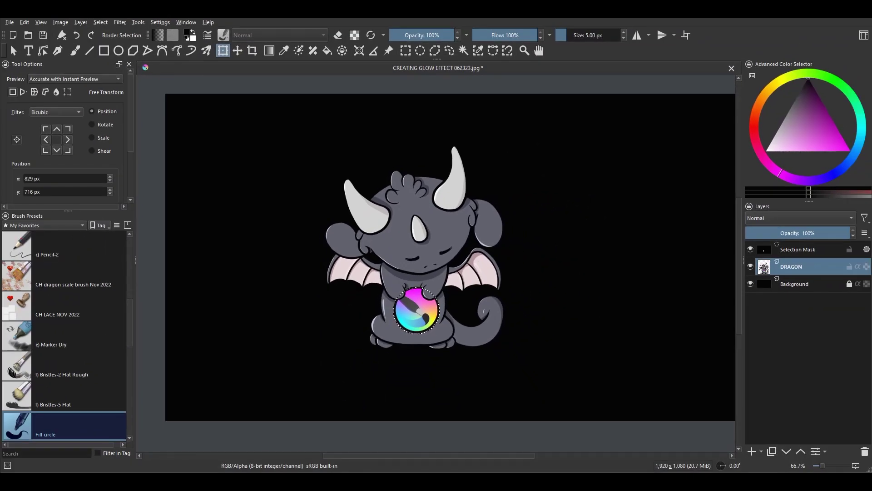
click(421, 52)
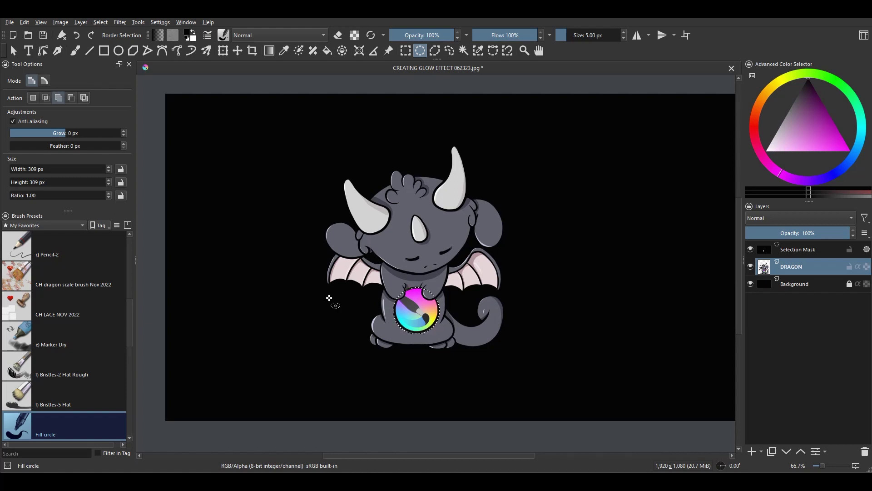
Step: Zoom in and subtract the left and right paws from the orb selection with freehand outlines
scroll(470, 298, up, 3)
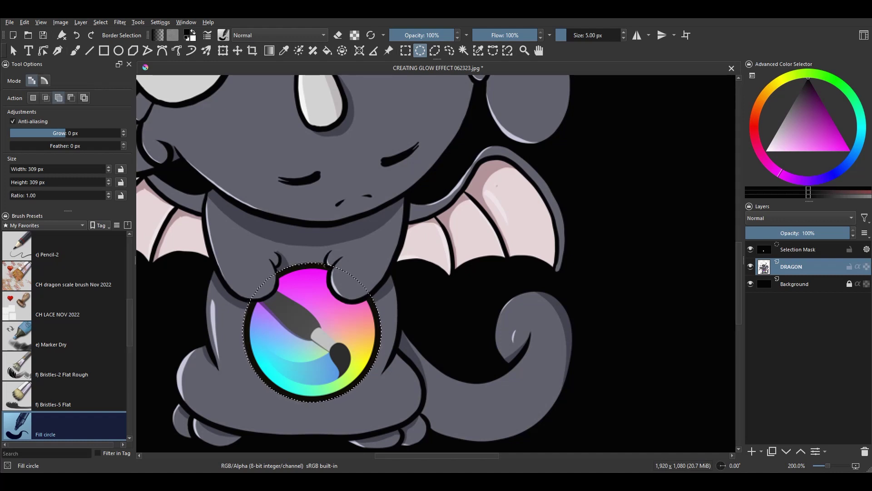
click(451, 50)
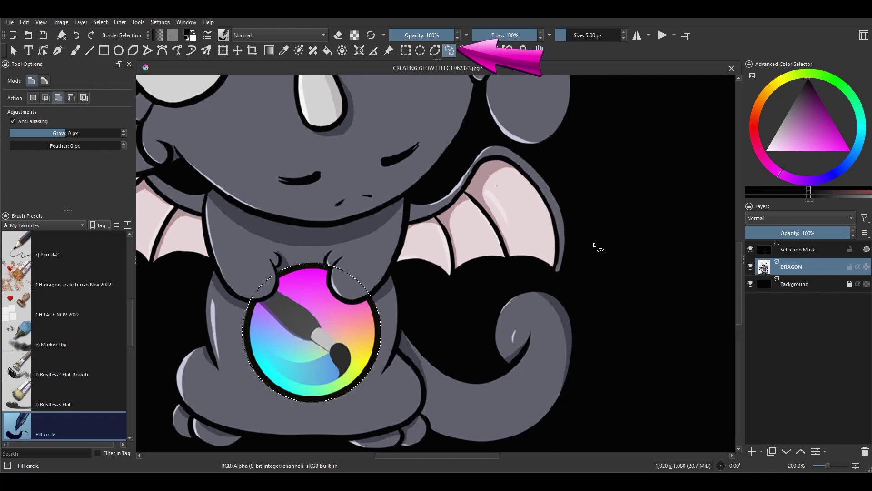
key(alt)
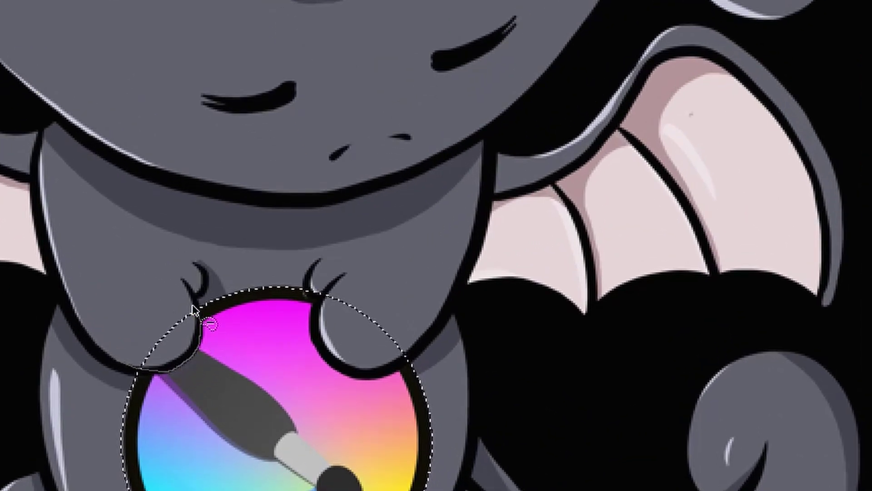
drag(126, 347, 128, 349)
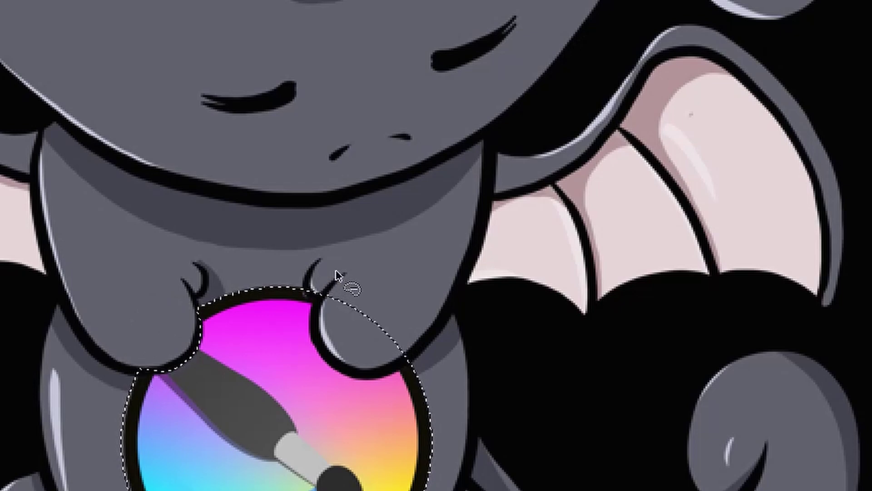
mouse_move(343, 275)
mouse_down()
mouse_move(319, 300)
mouse_move(323, 346)
mouse_move(343, 370)
mouse_move(384, 374)
mouse_move(410, 357)
mouse_move(405, 329)
mouse_move(353, 277)
mouse_up()
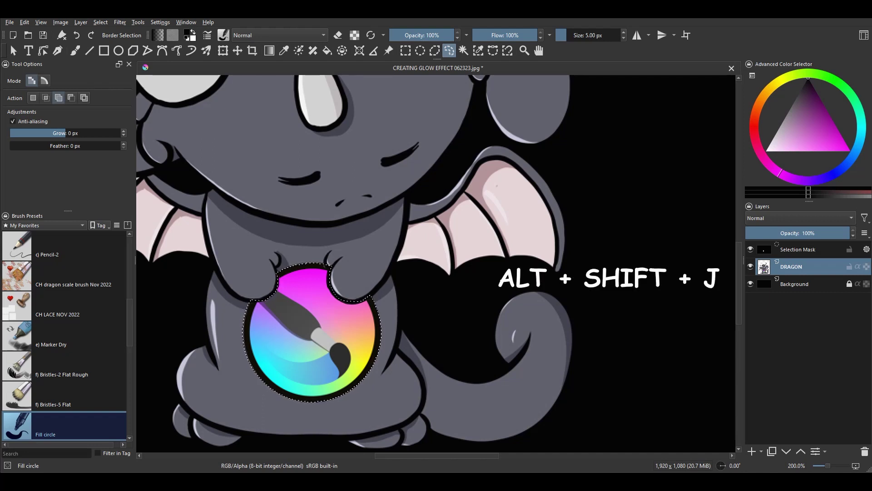
Step: Copy the selected orb onto a new layer, verify it by toggling layer visibility, then deselect
key(alt+shift+j)
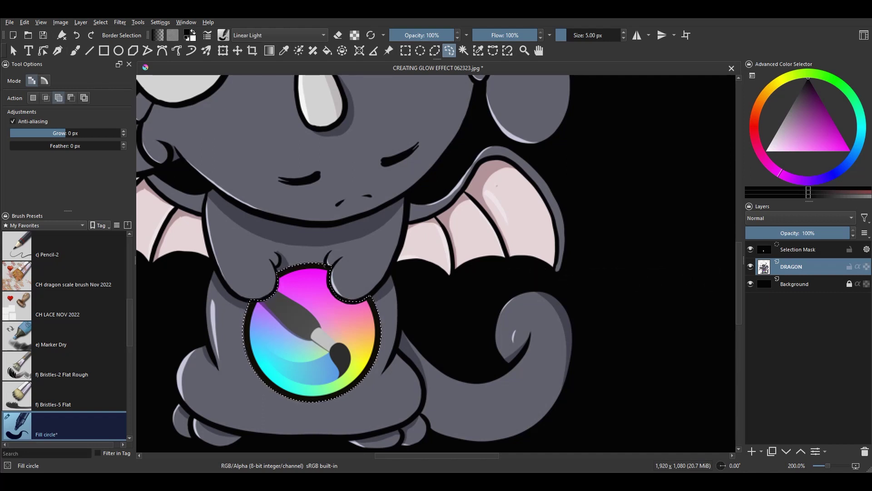
key(ctrl+alt+j)
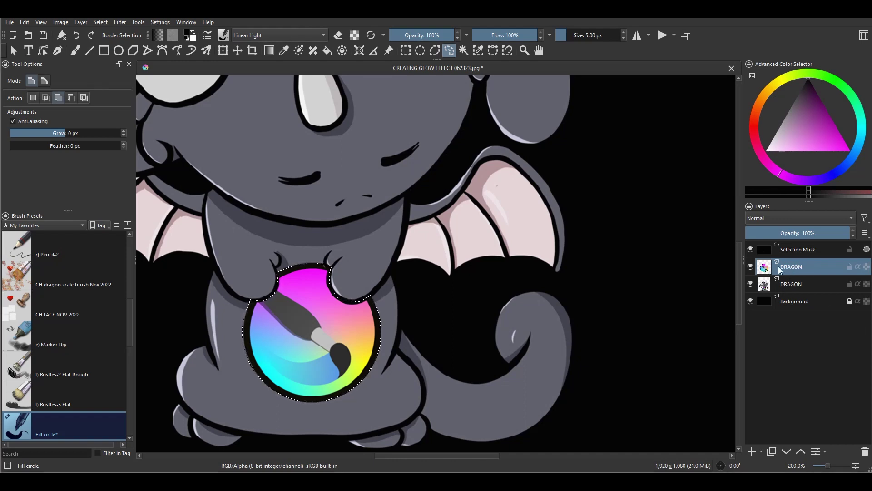
click(750, 267)
click(750, 267)
click(750, 285)
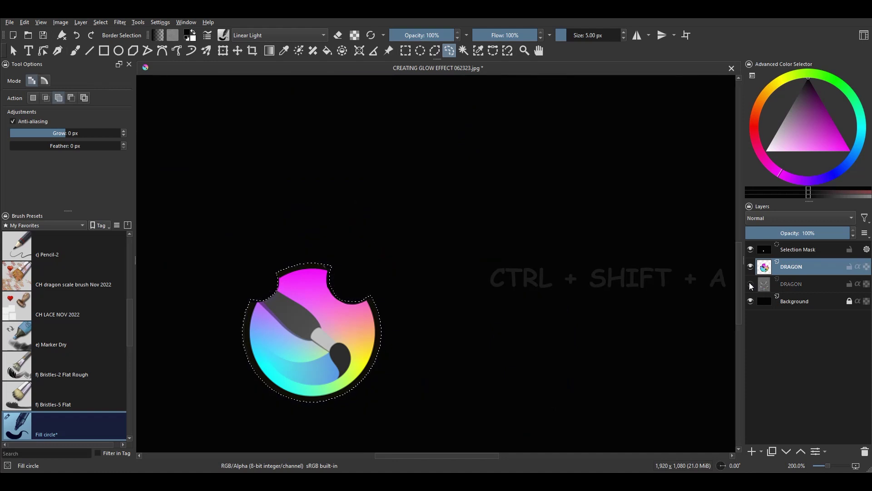
click(751, 285)
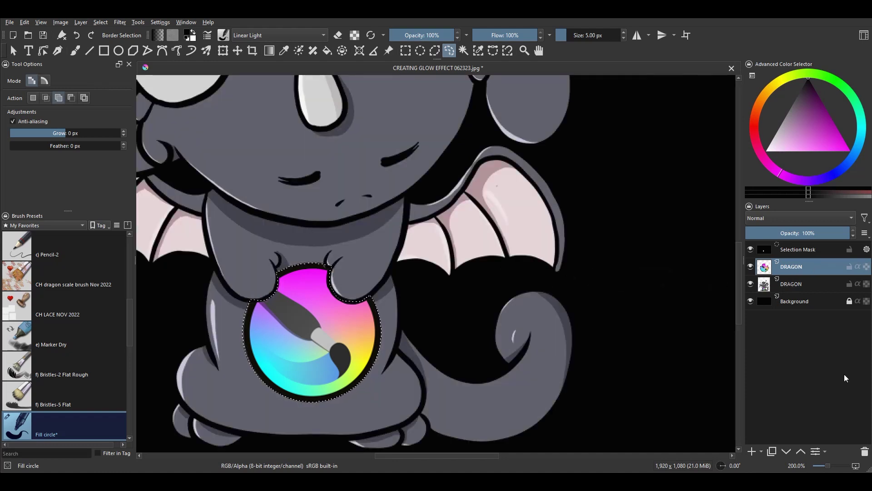
key(ctrl+shift+a)
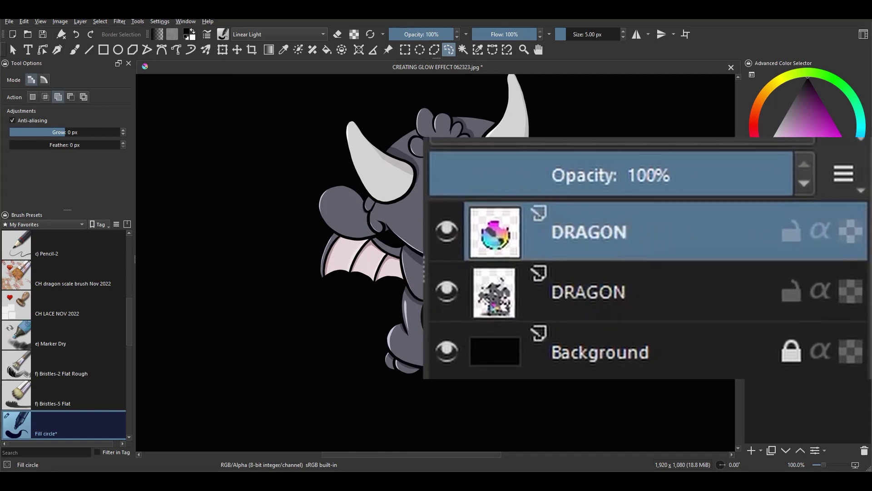
Step: Rename the orb layer to LOGO 1
key(F2)
text(L)
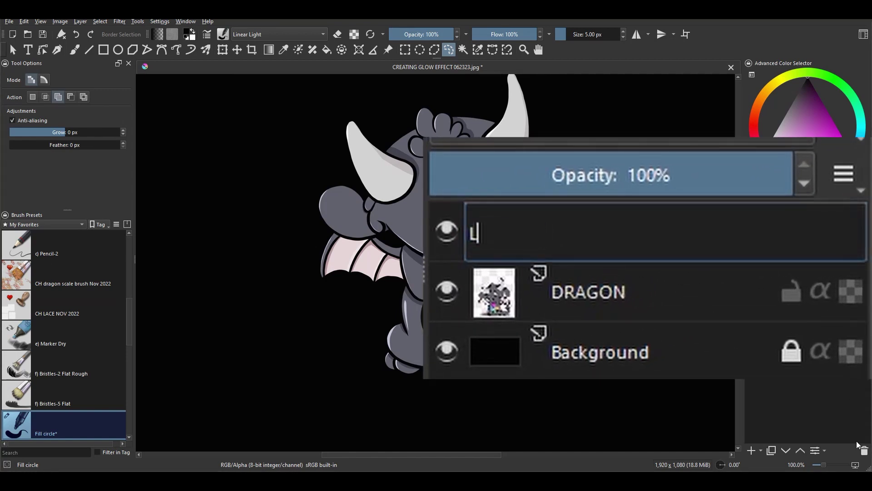
text(OGO 1)
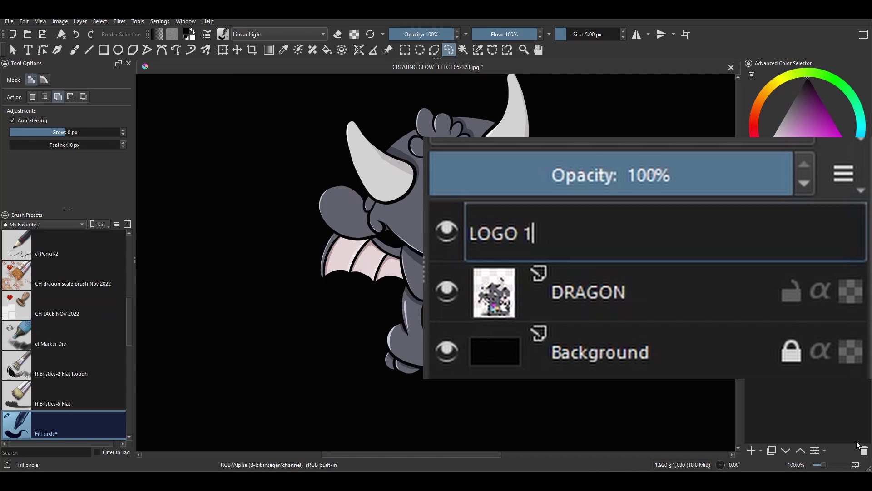
key(Return)
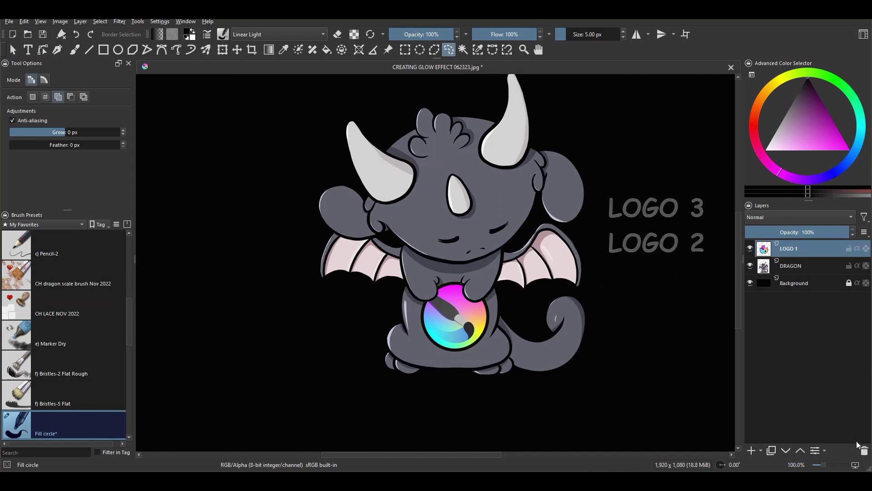
Step: Duplicate LOGO 1 twice and name the copies LOGO 2 and LOGO 3
key(ctrl+j)
key(ctrl+j)
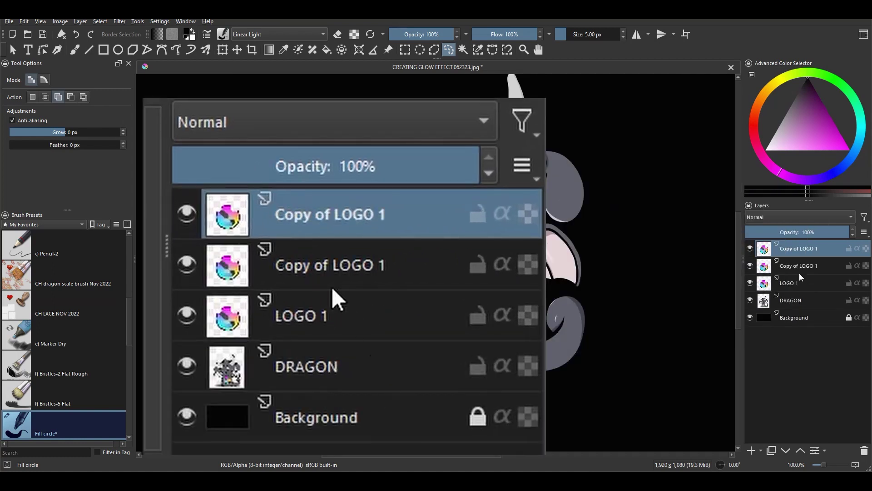
click(805, 266)
key(F2)
text(LOGO 2)
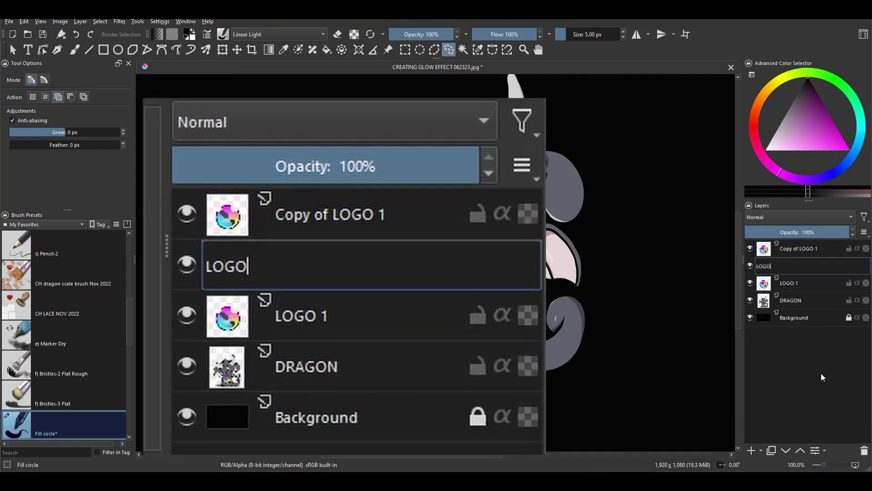
click(807, 248)
key(F2)
text(LOGO 3)
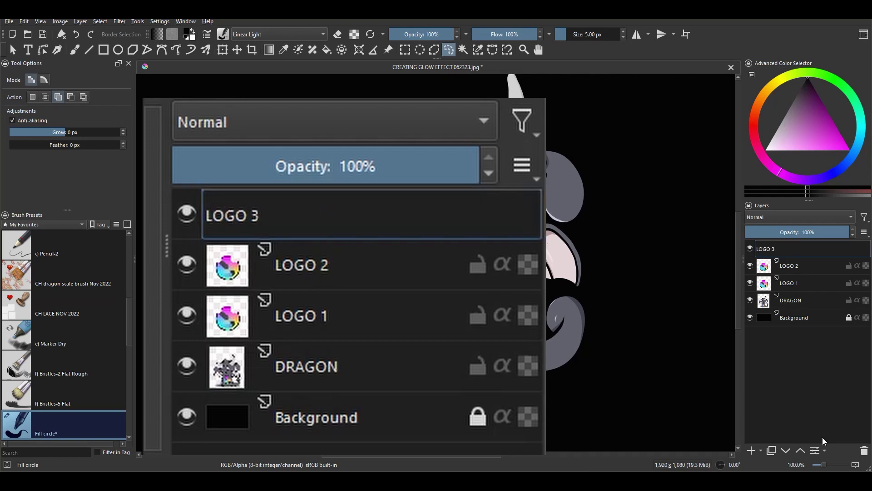
key(Return)
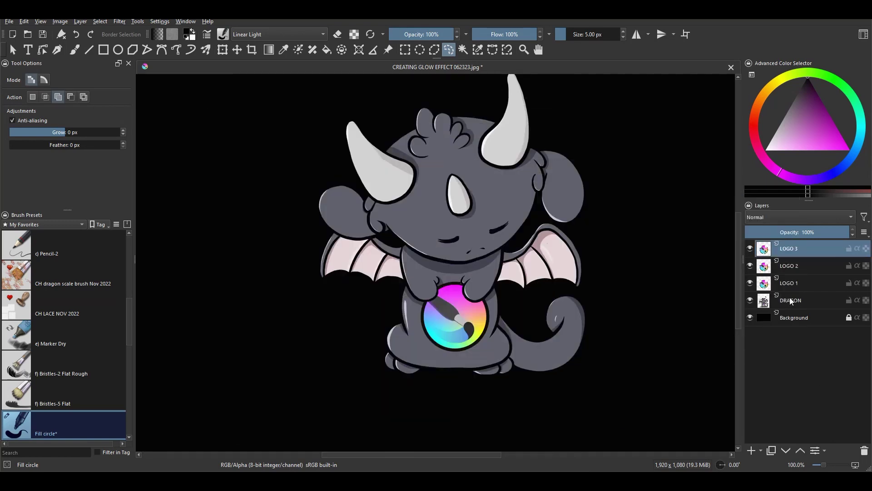
Step: Hide LOGO 3 and apply a 43 px Gaussian blur to LOGO 2
click(750, 248)
click(795, 266)
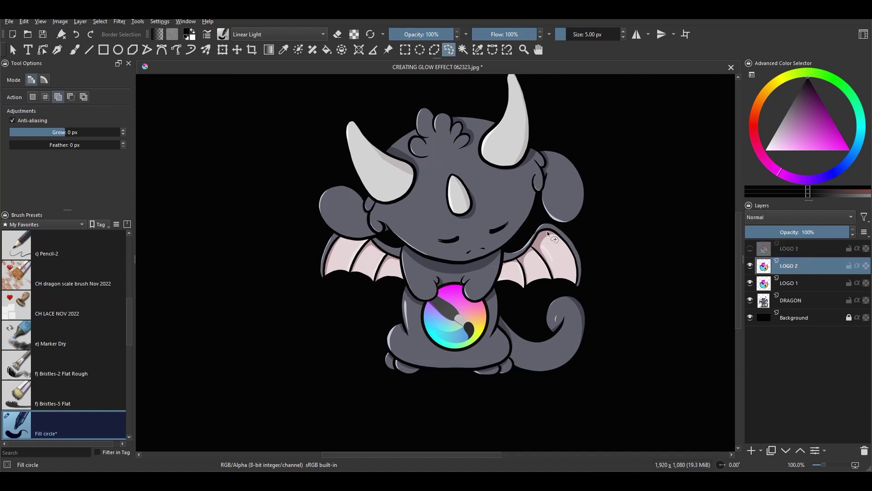
click(117, 21)
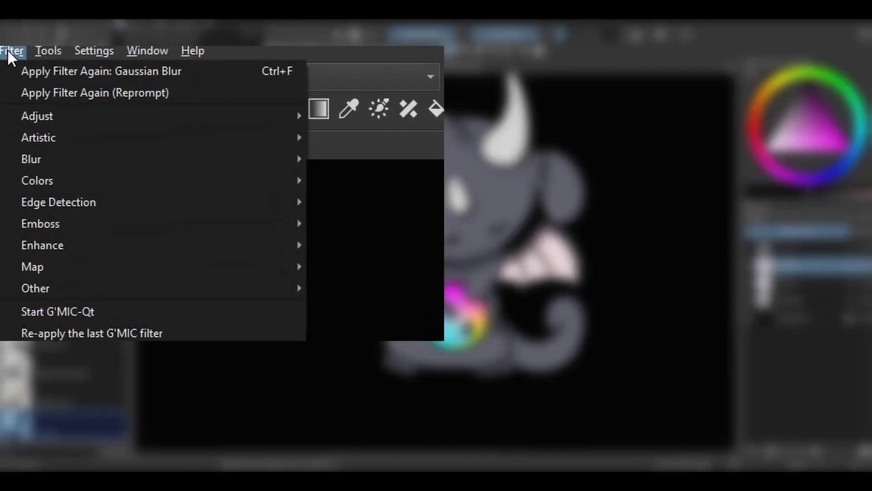
mouse_move(34, 151)
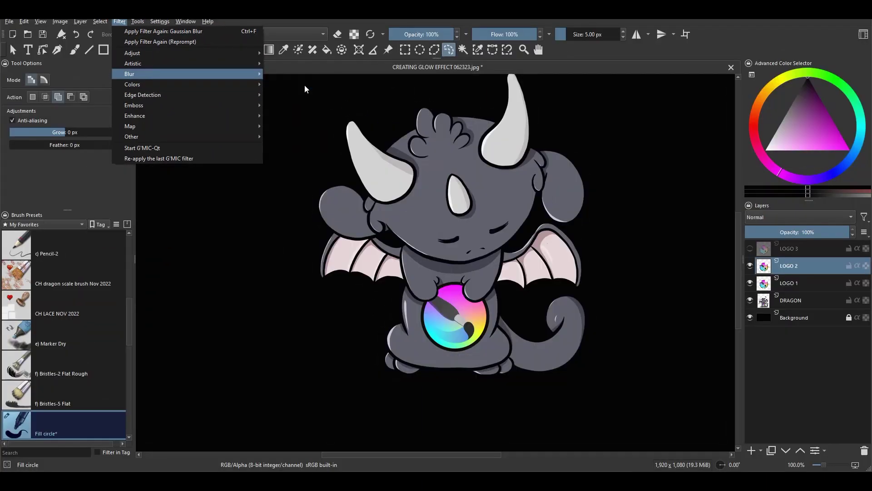
click(390, 181)
click(165, 182)
drag(241, 78, 308, 85)
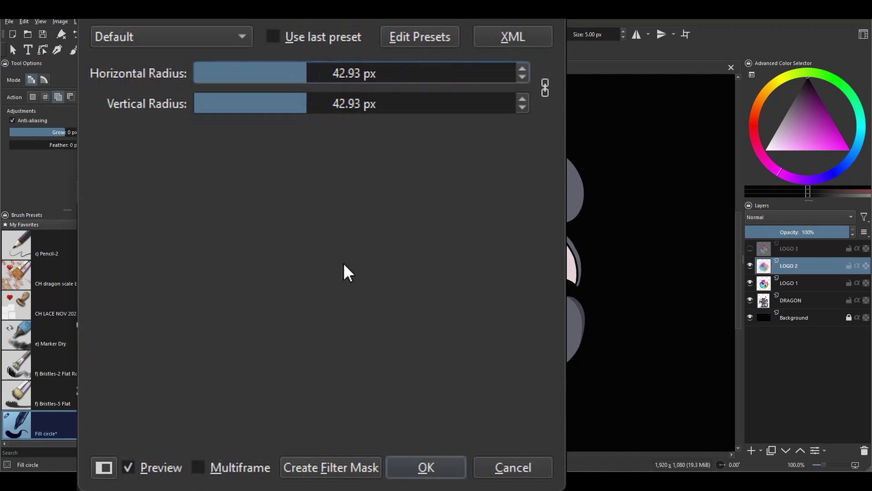
click(338, 74)
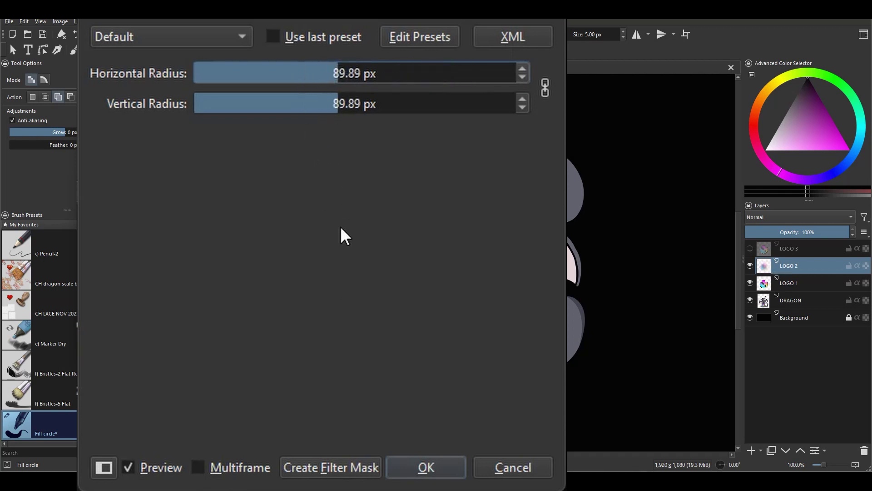
text(43)
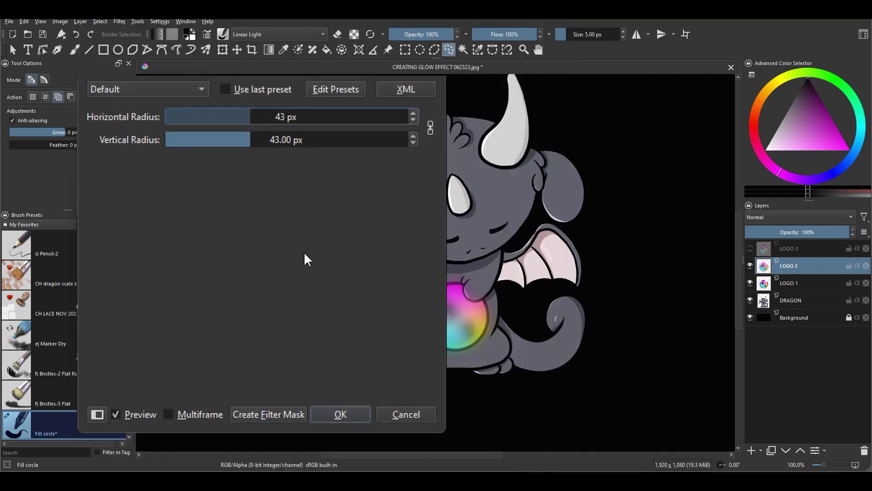
click(426, 467)
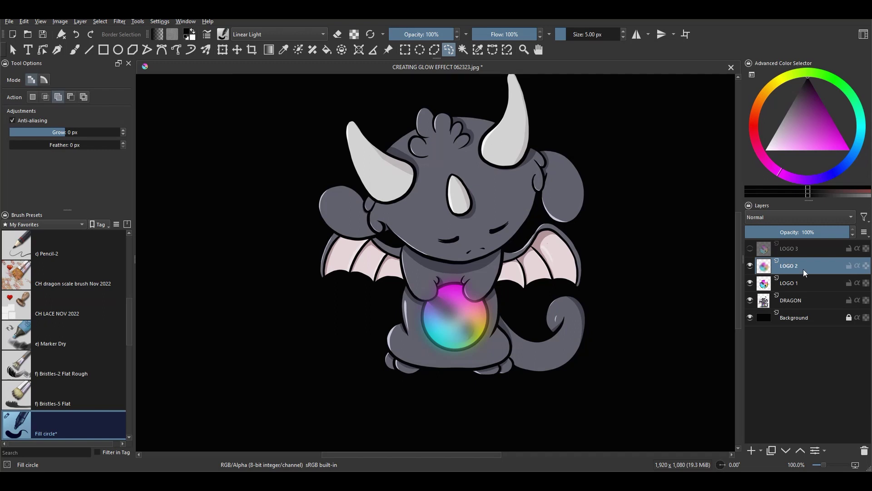
Step: Set LOGO 2's blend mode to Color Dodge
click(773, 216)
click(772, 165)
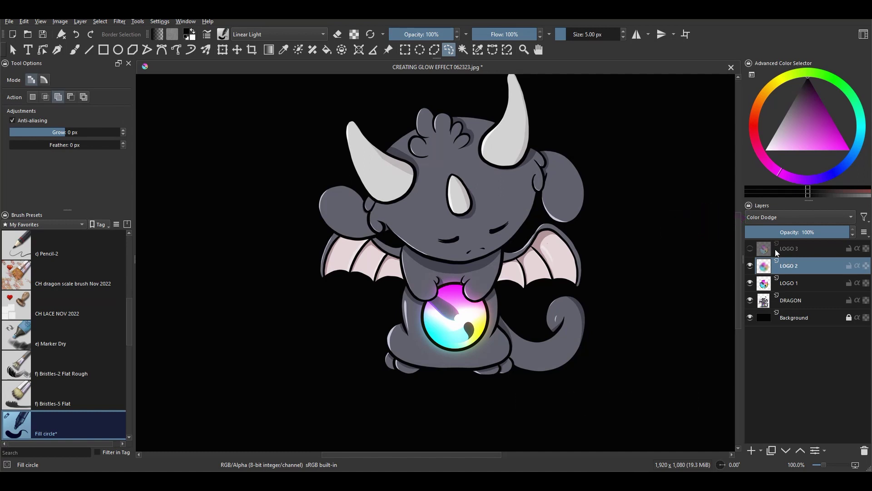
click(787, 249)
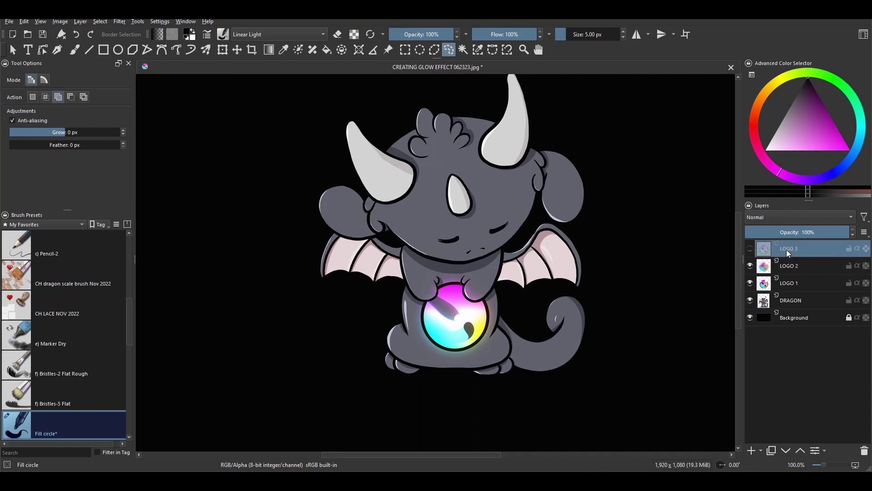
Step: Show LOGO 3 again and apply a Motion Blur with length 72 to it
click(751, 249)
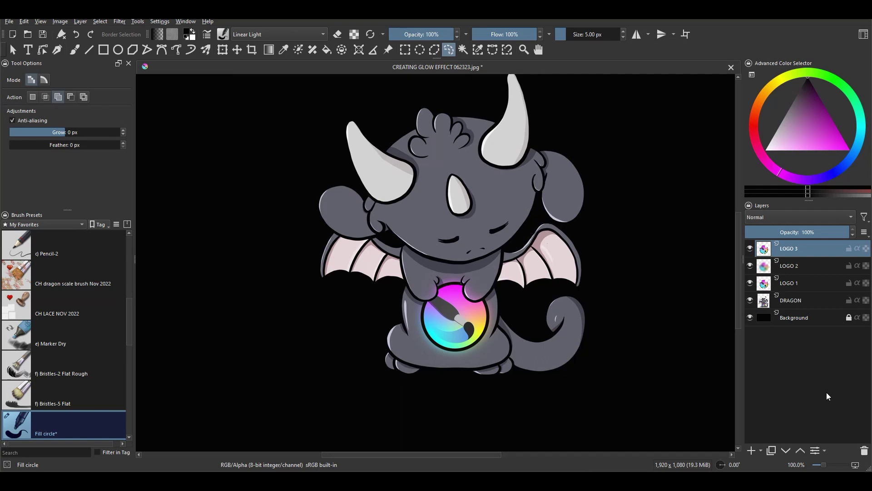
click(120, 21)
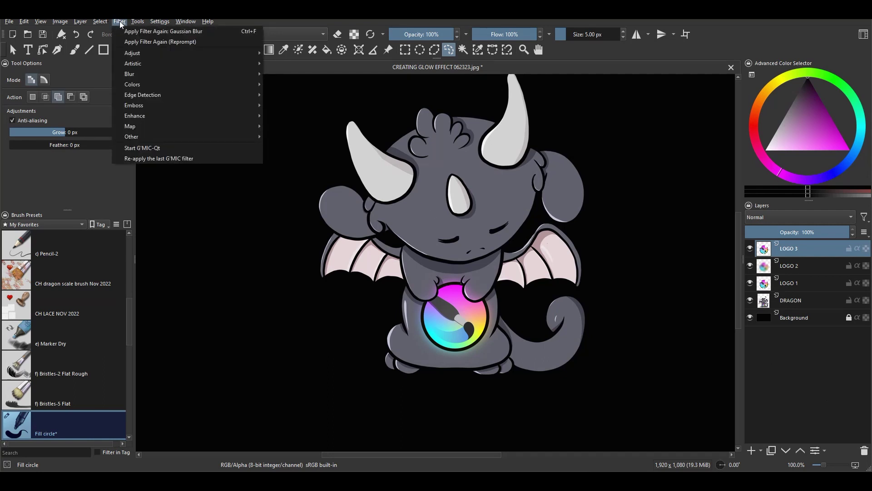
mouse_move(127, 71)
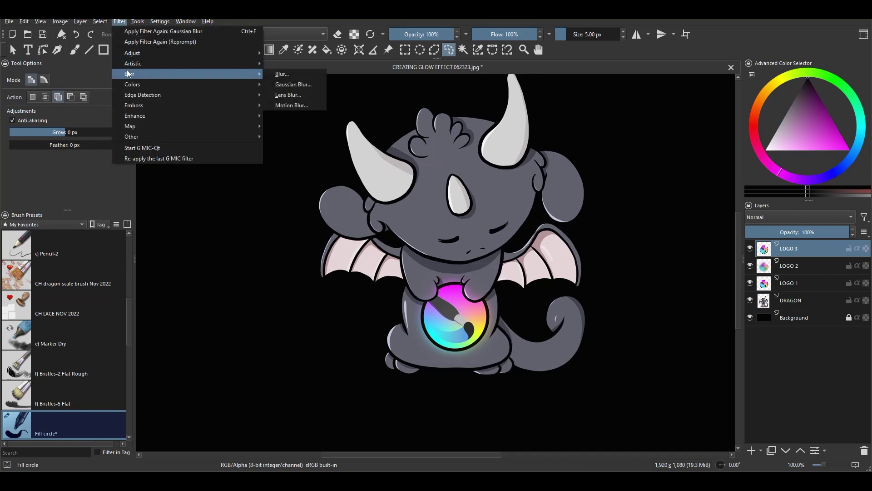
click(296, 105)
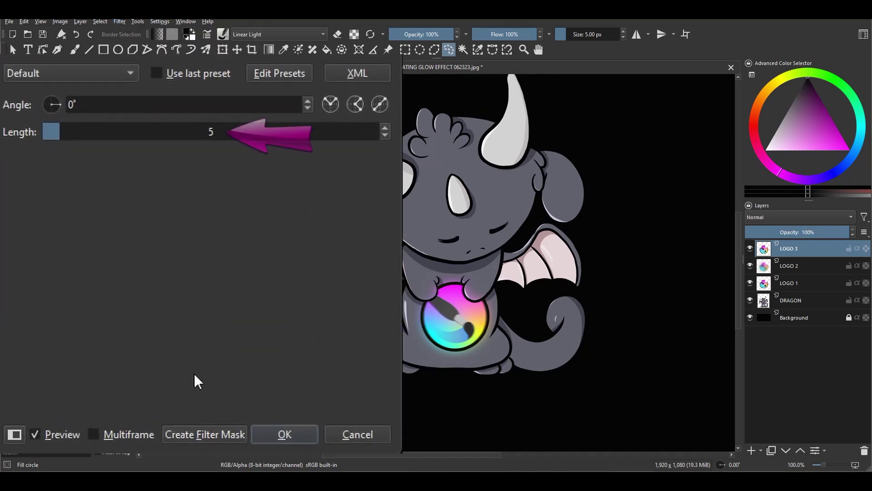
click(213, 132)
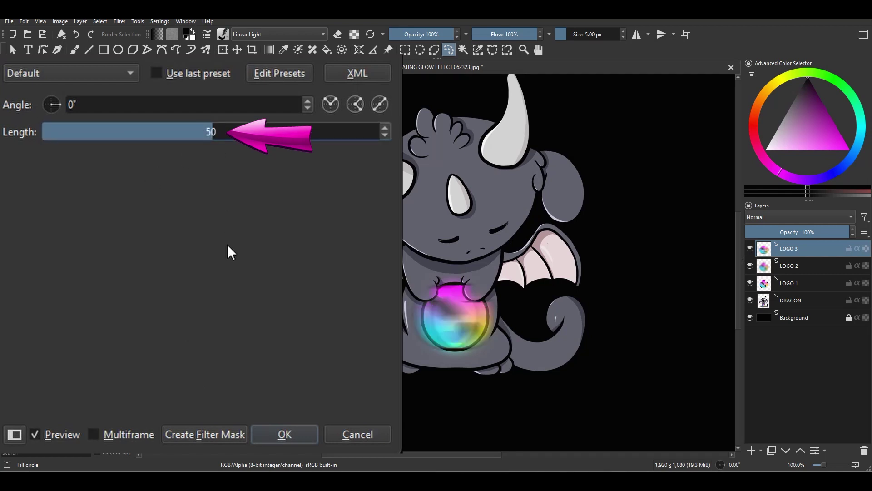
text(72)
key(Return)
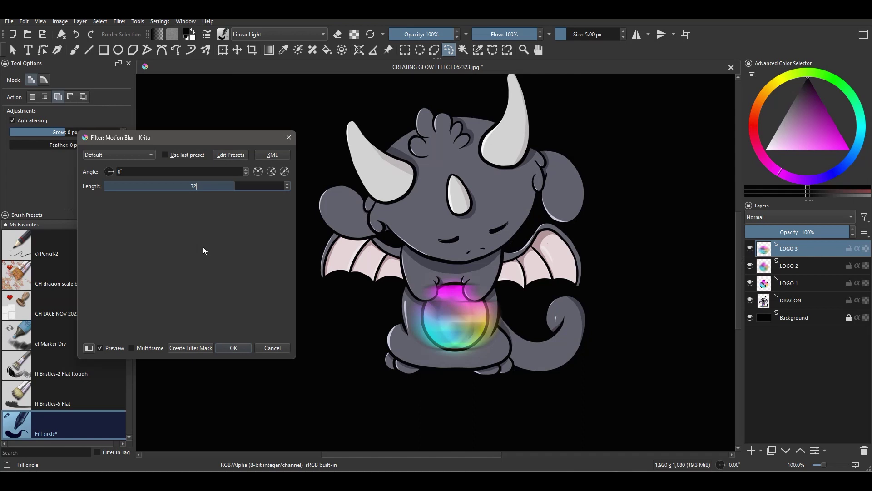
click(234, 347)
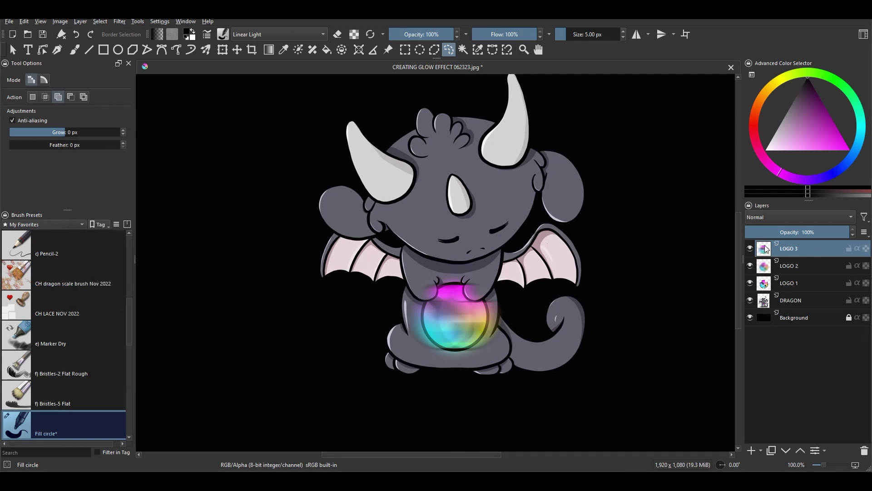
Step: Set LOGO 3's blend mode to Screen
click(769, 217)
click(762, 233)
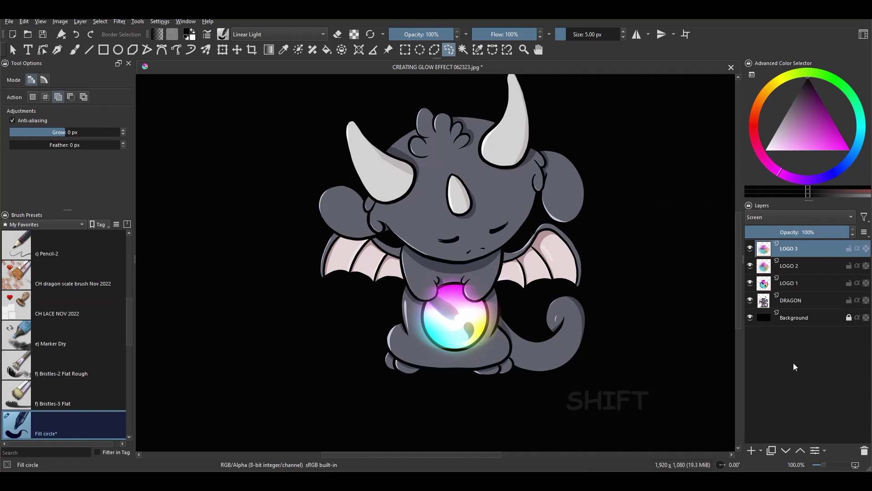
shift+click(801, 264)
Step: Group LOGO 1, LOGO 2 and LOGO 3, name the group LOGO, and collapse it
shift+click(806, 282)
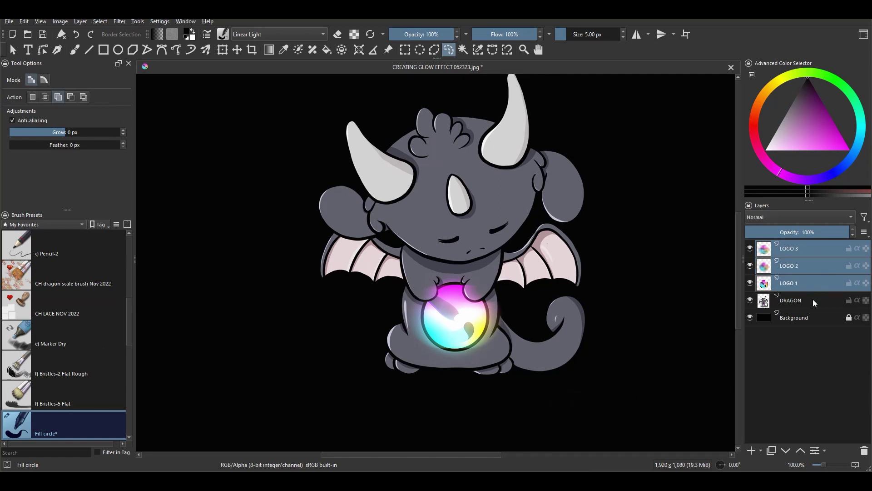
key(ctrl+g)
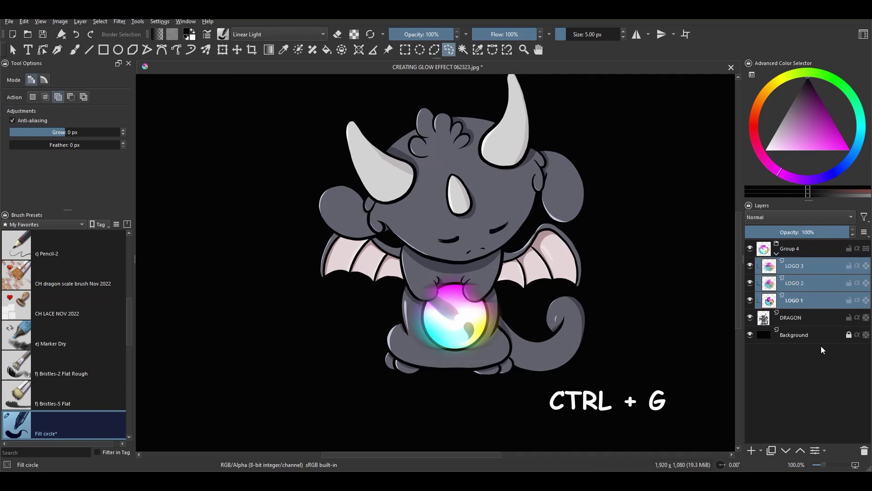
double_click(787, 249)
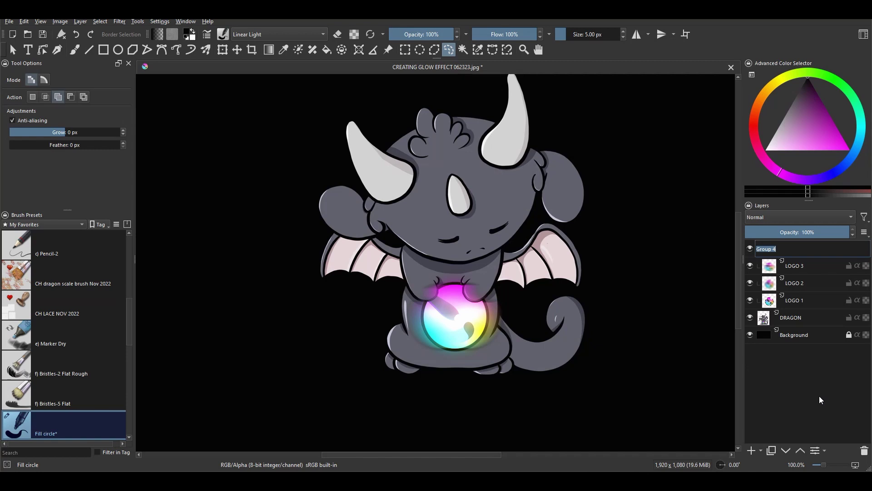
text(LOGO)
key(Return)
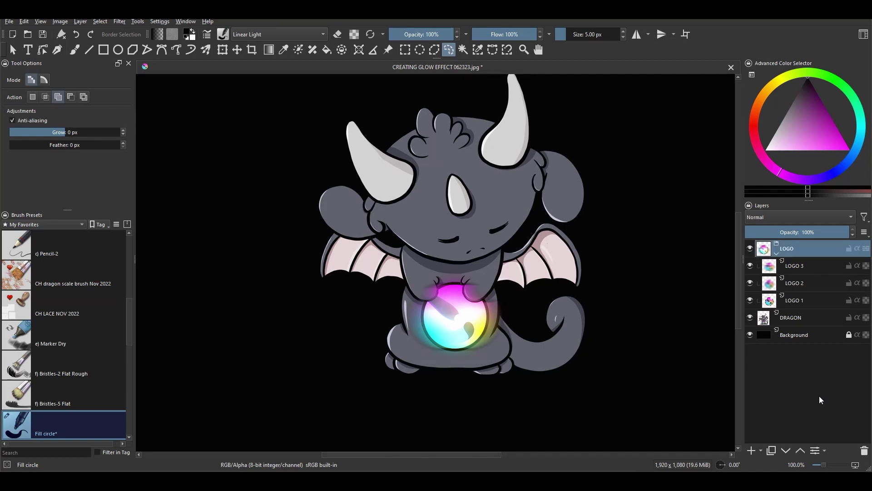
click(776, 254)
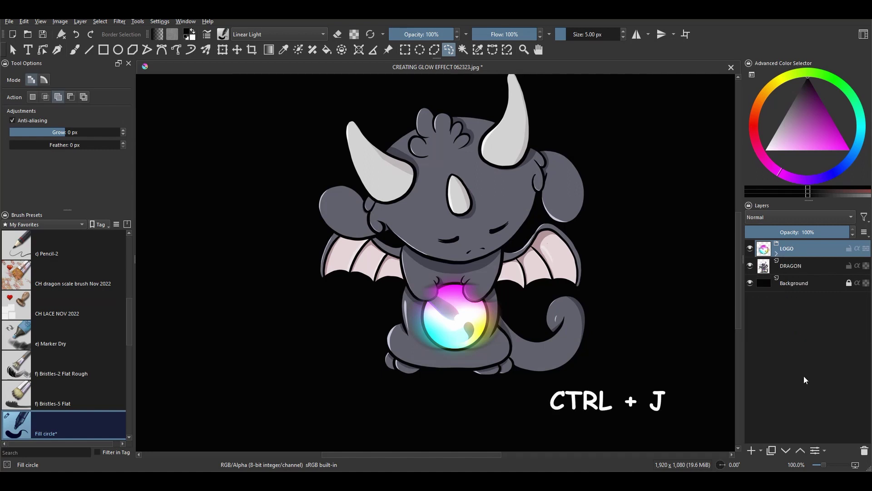
Step: Duplicate the LOGO group with Ctrl+J, merge the copy with Ctrl+E, and name it ADDITION
key(ctrl+j)
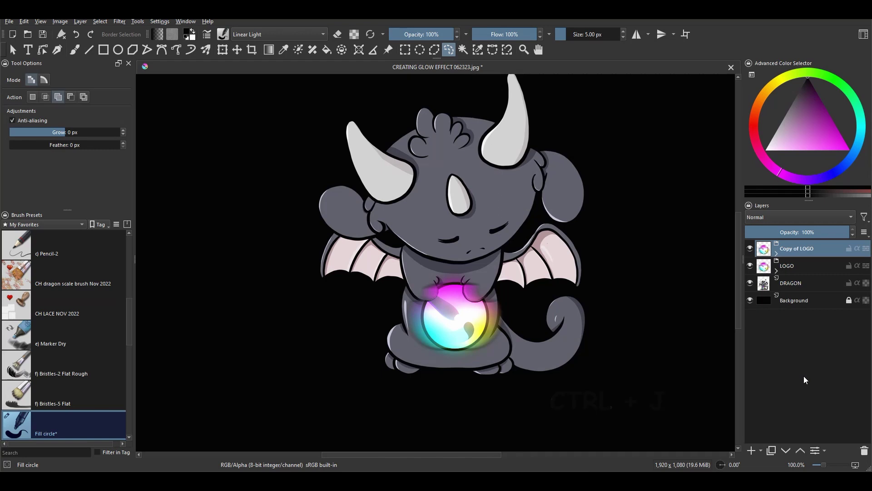
key(ctrl+e)
key(F2)
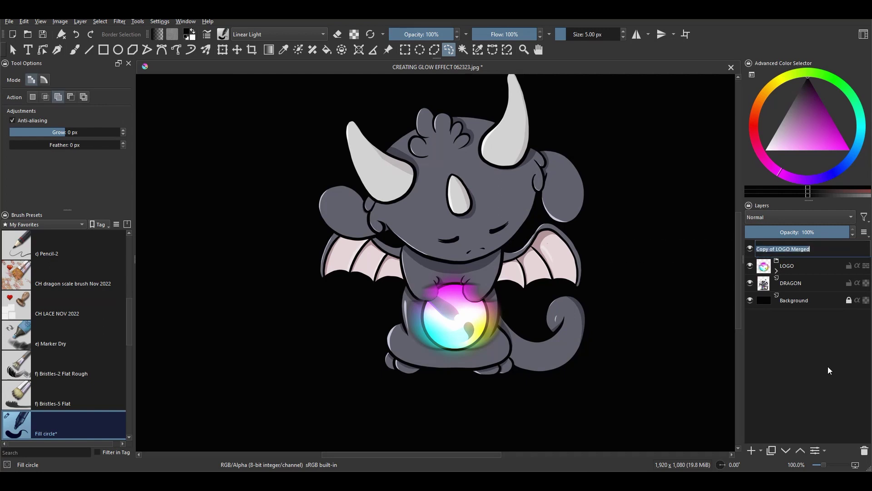
text(ADDITION)
key(Return)
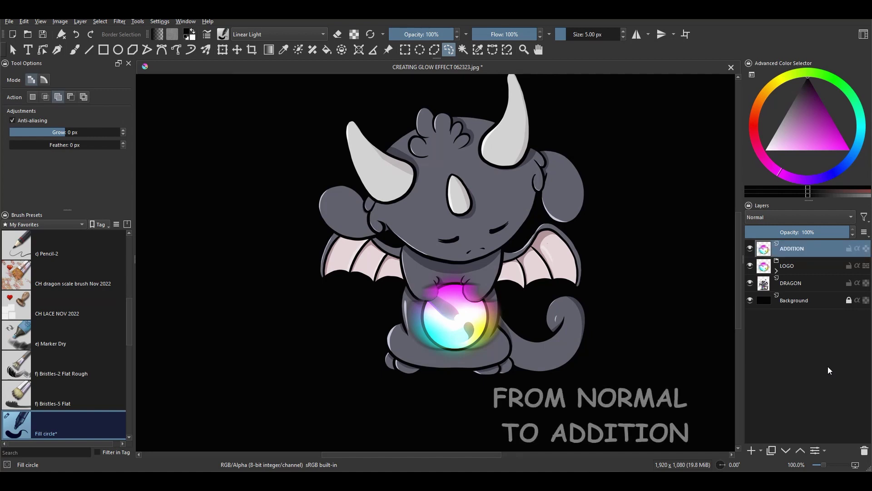
Step: Give ADDITION Addition blending at 65% opacity and duplicate it as Copy of ADDITION
click(765, 217)
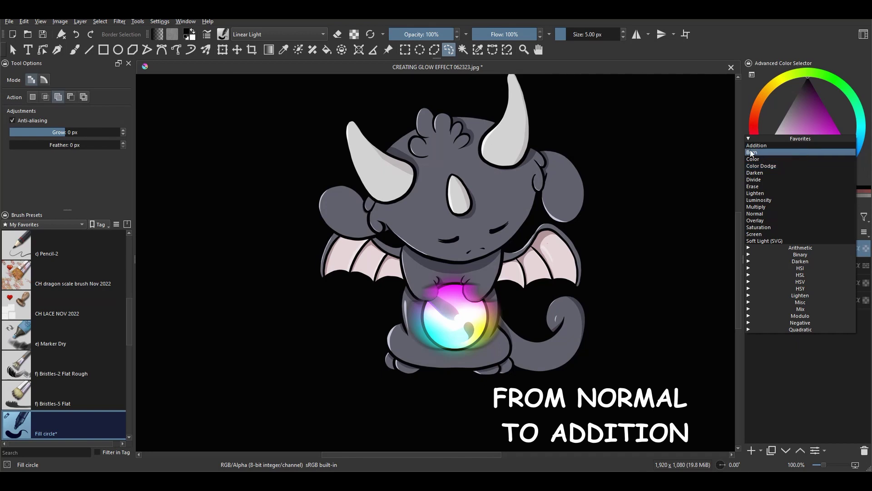
click(761, 144)
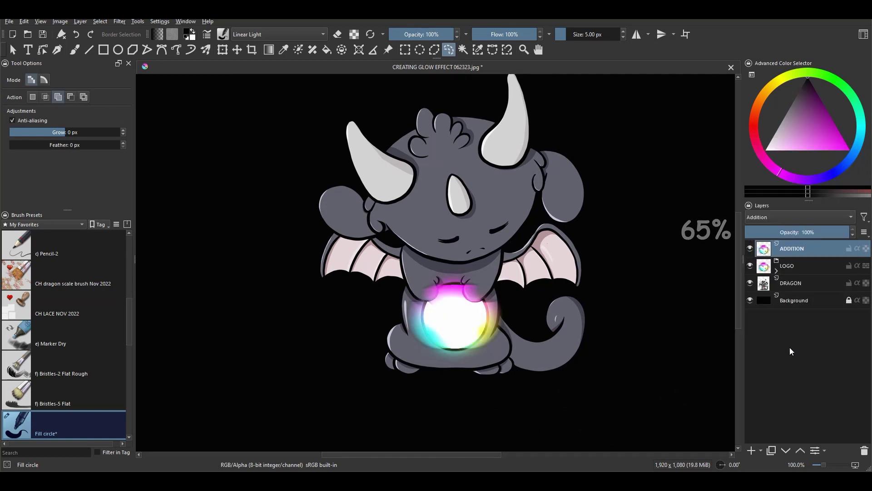
drag(836, 231, 808, 233)
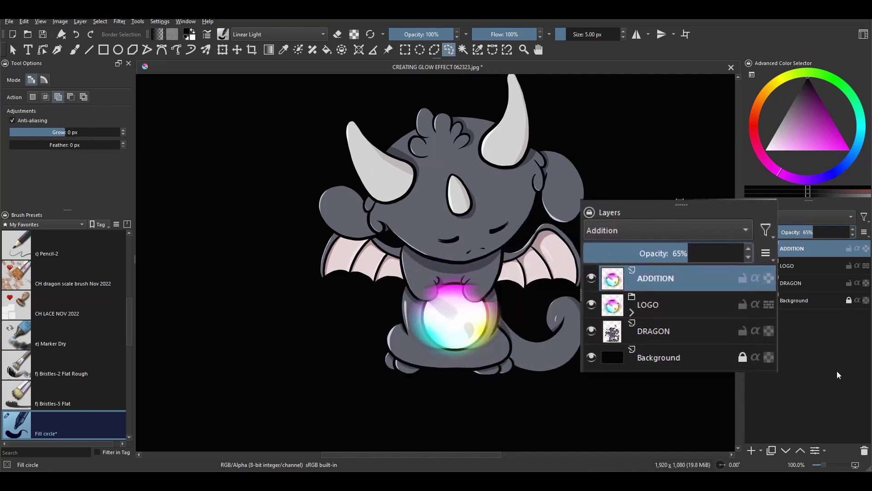
key(ctrl+j)
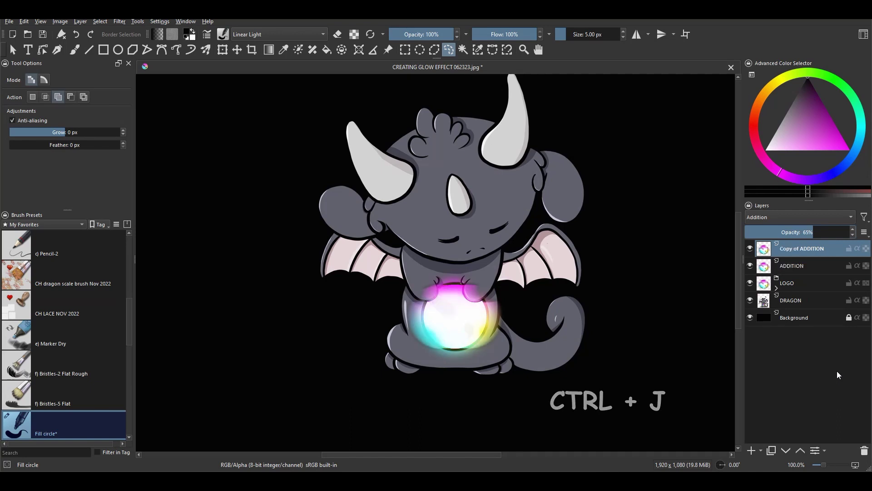
Step: Rename the duplicated ADDITION layer to LUMINOSITY
double_click(793, 249)
text(LUMINOSITY)
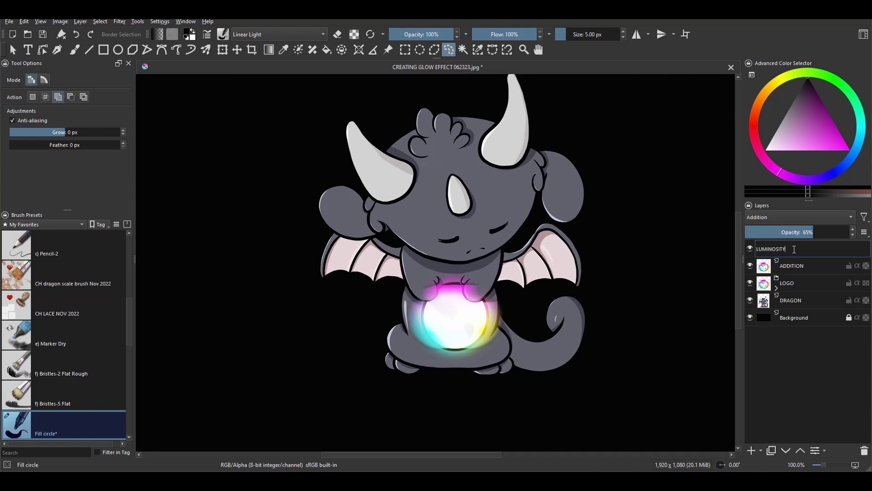
key(Return)
Step: Set LUMINOSITY to Luminosity blending at 100% opacity, then also select ADDITION and LOGO
click(775, 218)
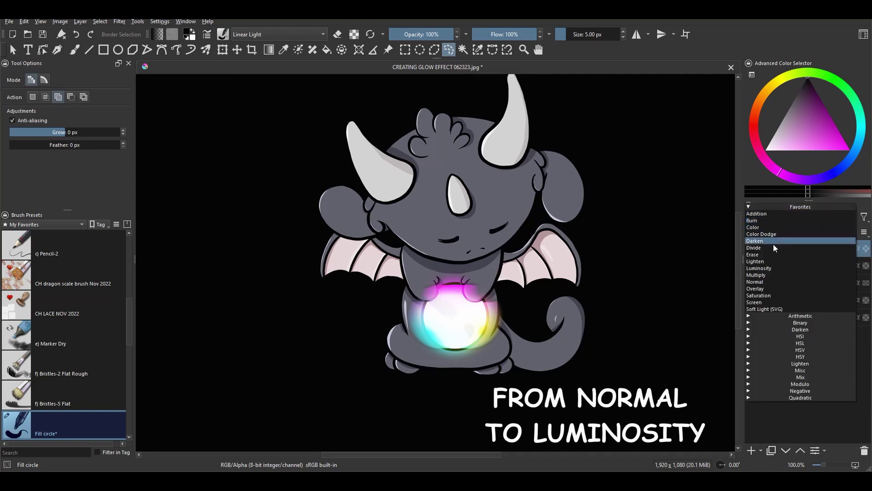
click(773, 268)
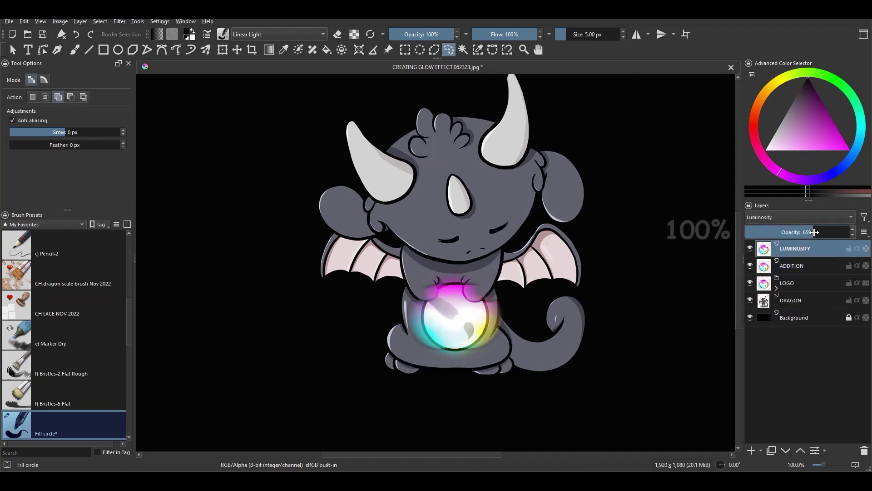
drag(814, 232, 795, 232)
drag(796, 233, 850, 232)
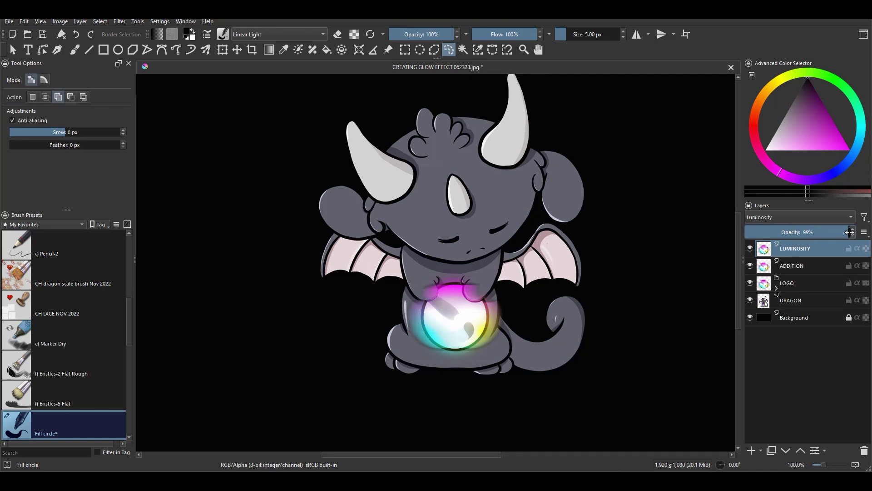
shift+click(805, 268)
shift+click(808, 283)
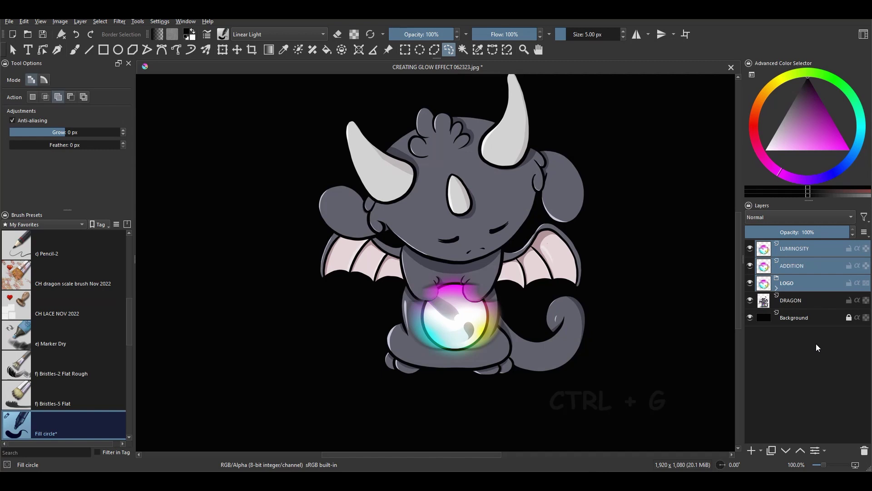
Step: Group LUMINOSITY, ADDITION and LOGO with Ctrl+G, name the group GLOWING LOGO, and collapse it
key(ctrl+g)
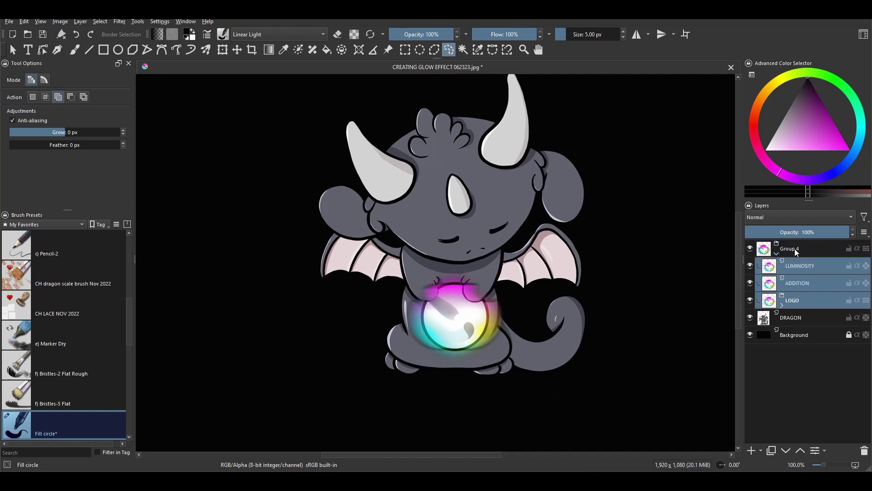
double_click(791, 249)
text(G)
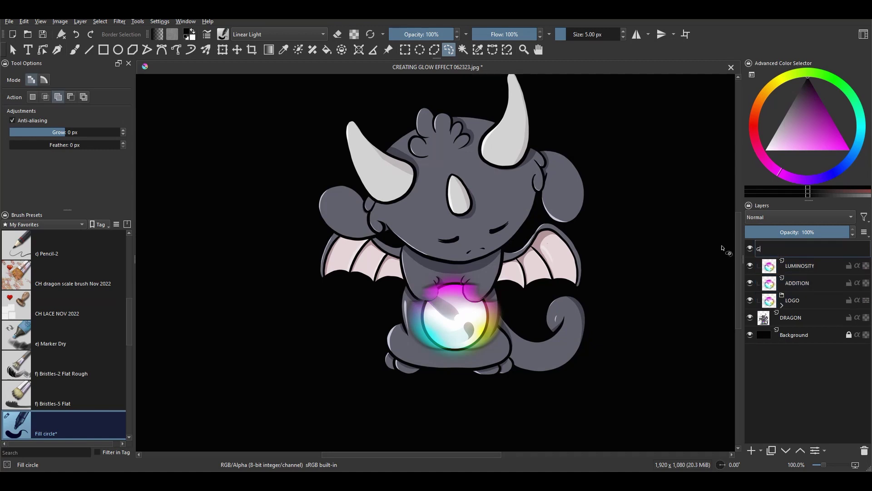
text(LOWING LOGO)
key(Return)
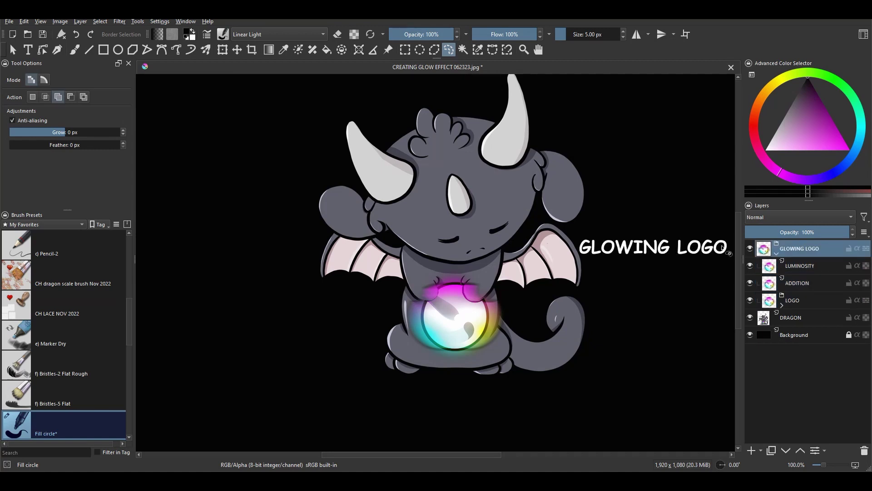
click(777, 253)
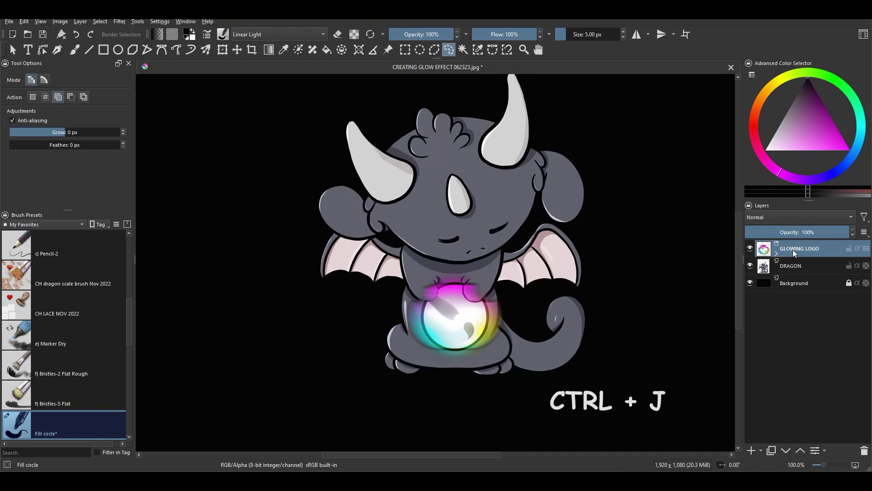
Step: Duplicate and merge GLOWING LOGO into one layer named REFLECTION, moved down below DRAGON
key(ctrl+j)
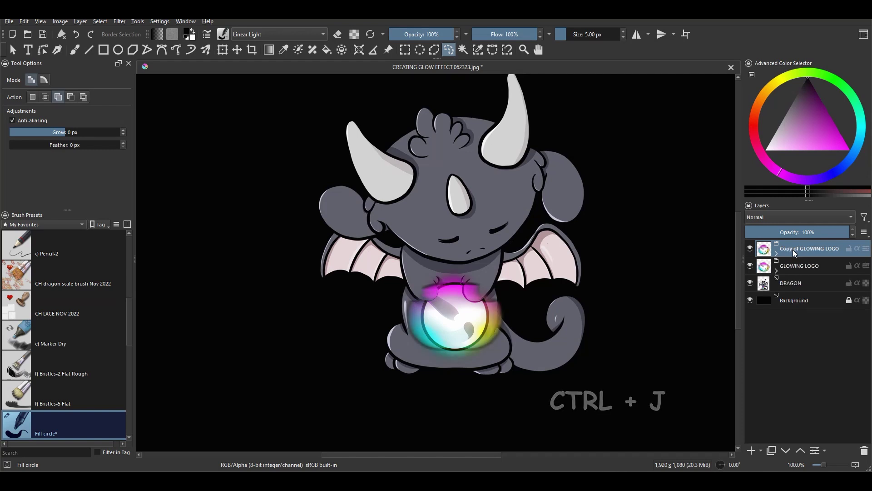
key(ctrl+e)
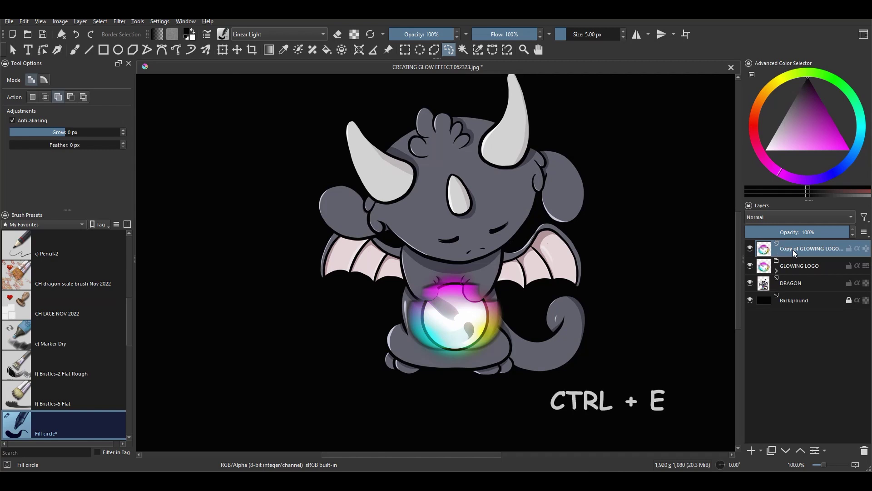
double_click(792, 250)
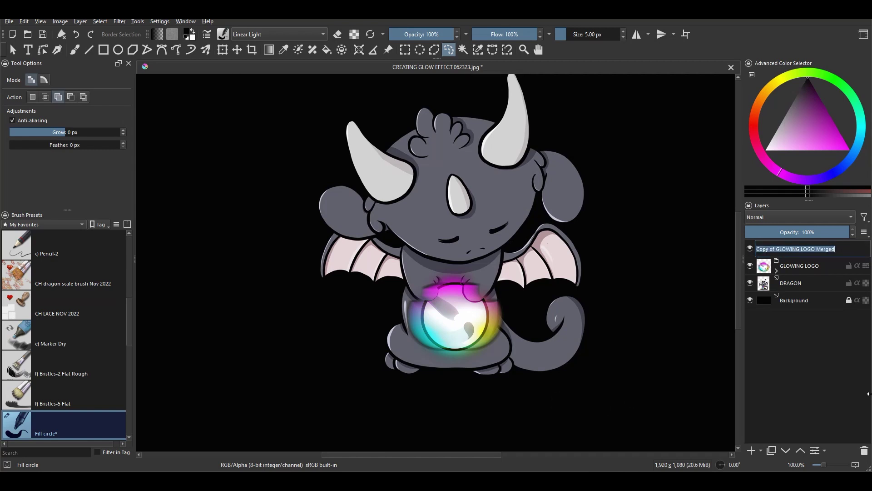
text(REFLECTION)
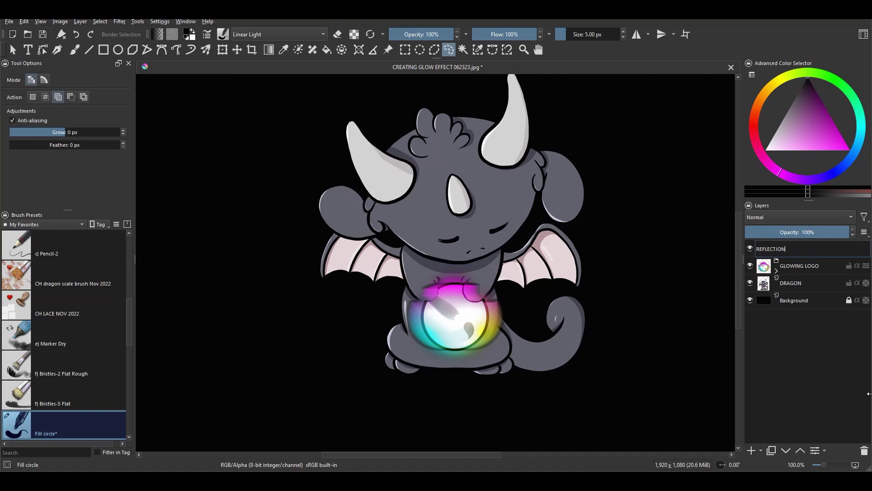
key(Return)
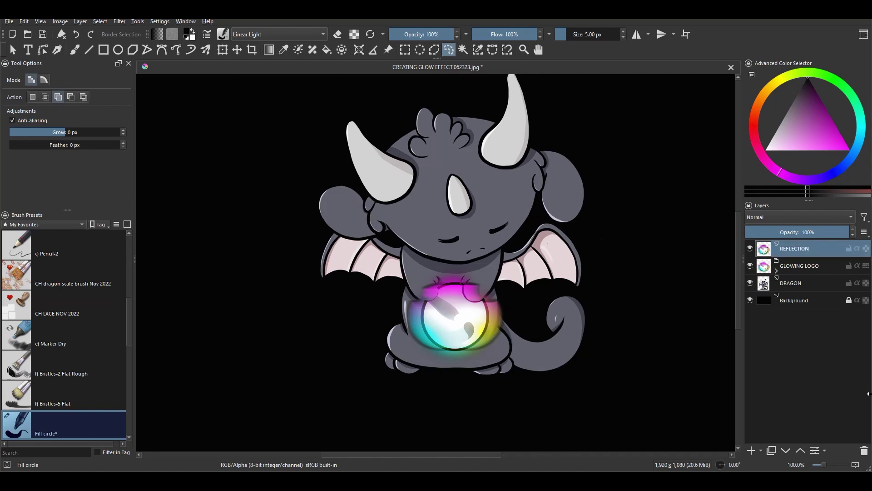
click(786, 451)
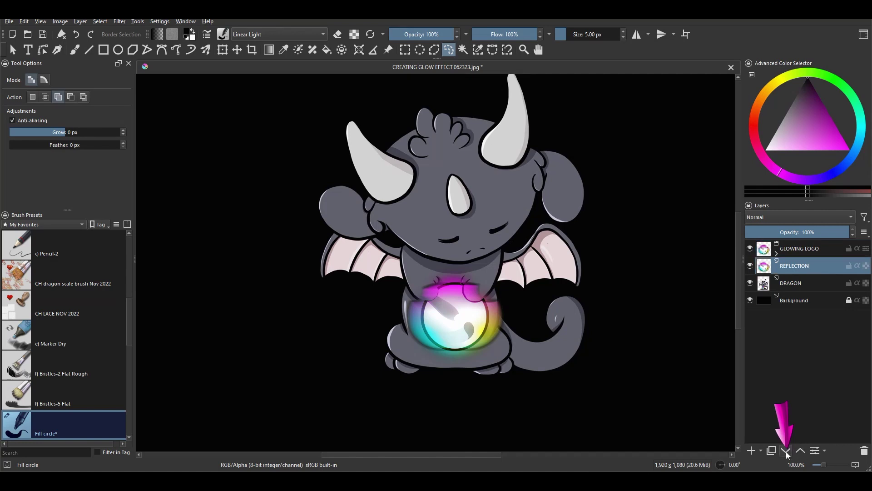
click(786, 452)
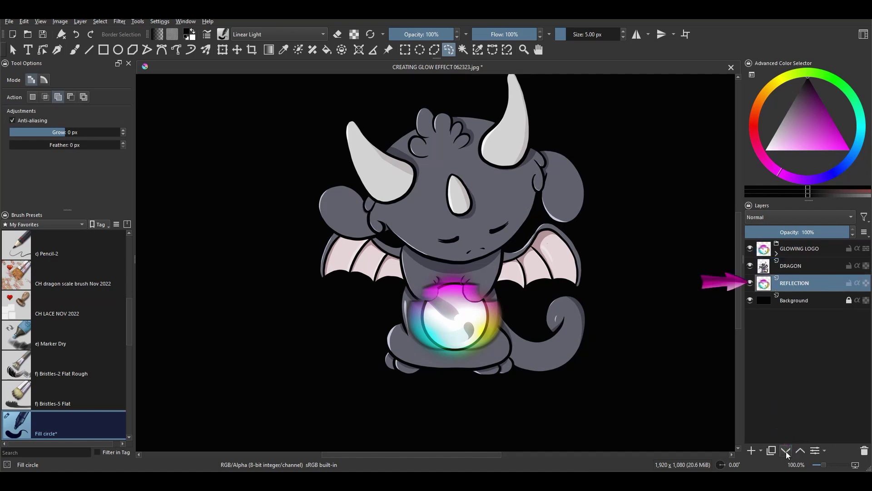
Step: Move the REFLECTION orb below the original, shear it sideways, enlarge it, and apply
click(222, 51)
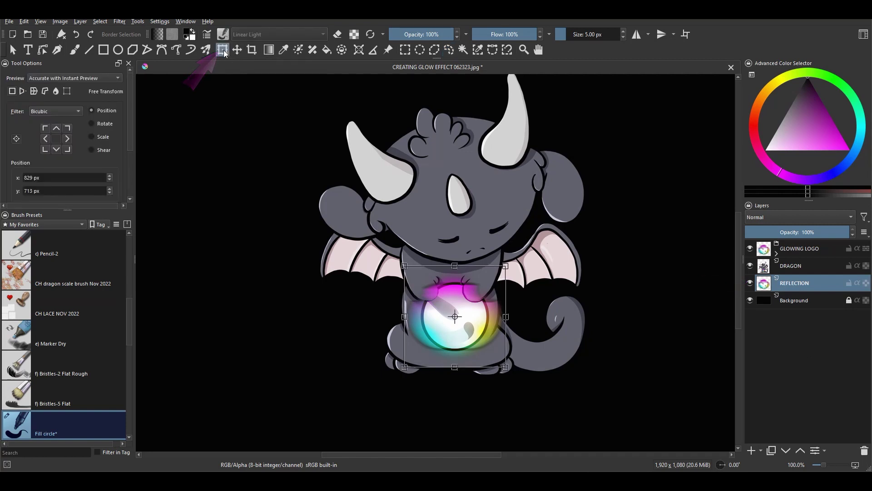
drag(468, 298, 496, 363)
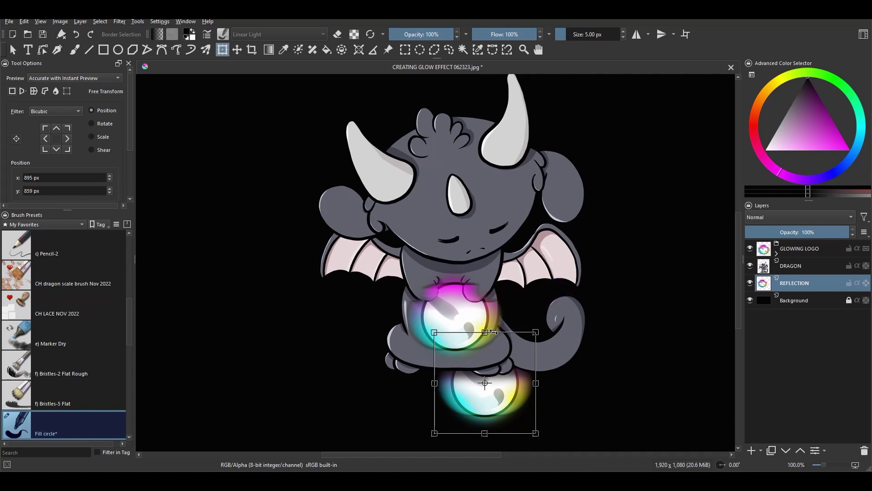
drag(493, 332, 508, 334)
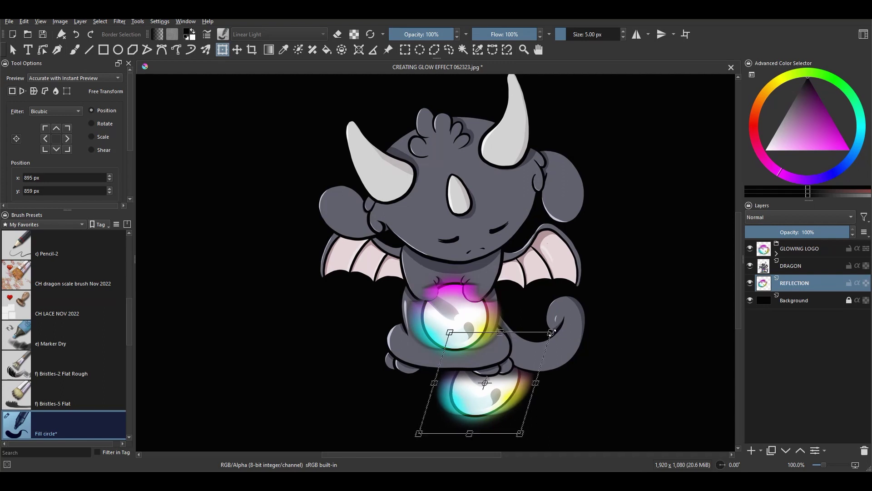
drag(552, 333, 582, 317)
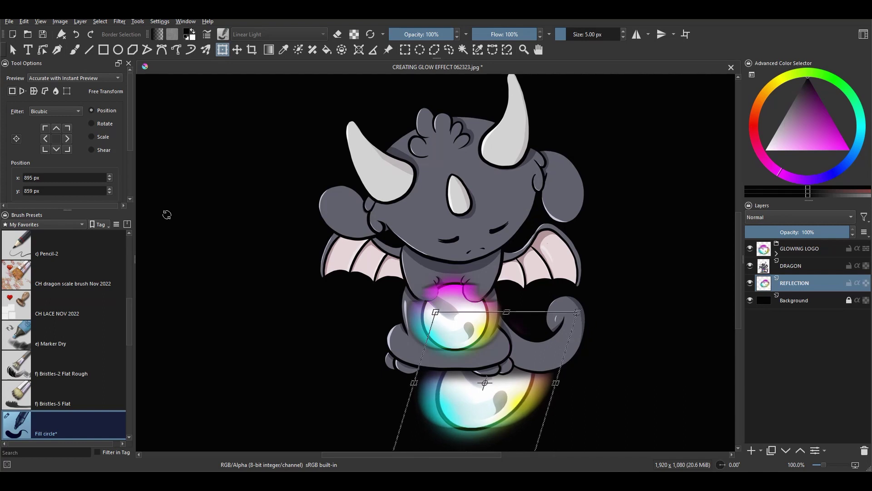
key(Return)
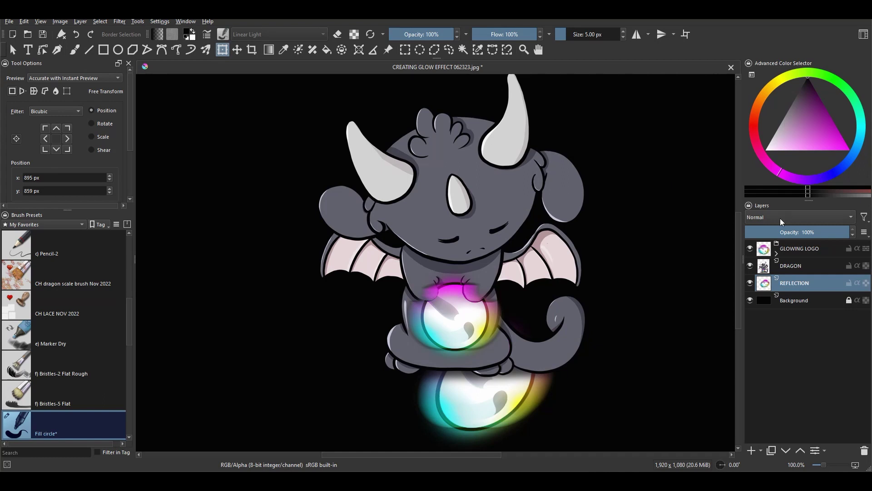
Step: Apply Filter > Blur > Gaussian Blur with a 62 px radius to REFLECTION
click(118, 20)
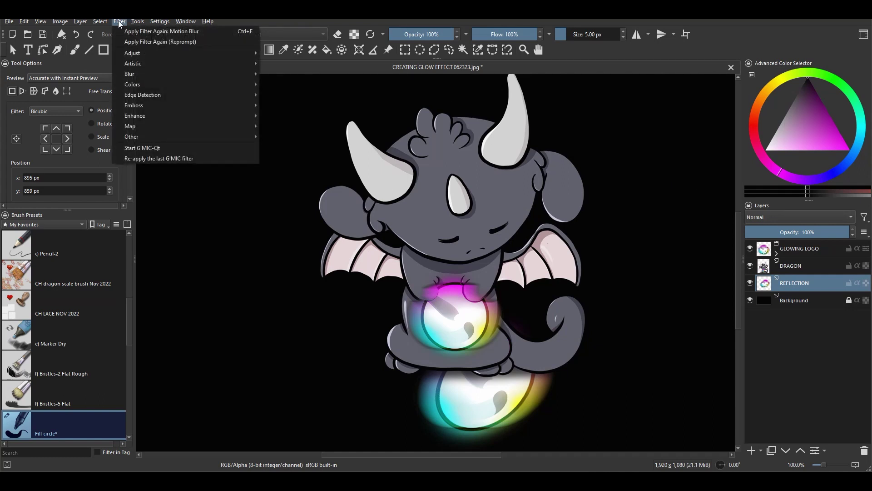
mouse_move(134, 75)
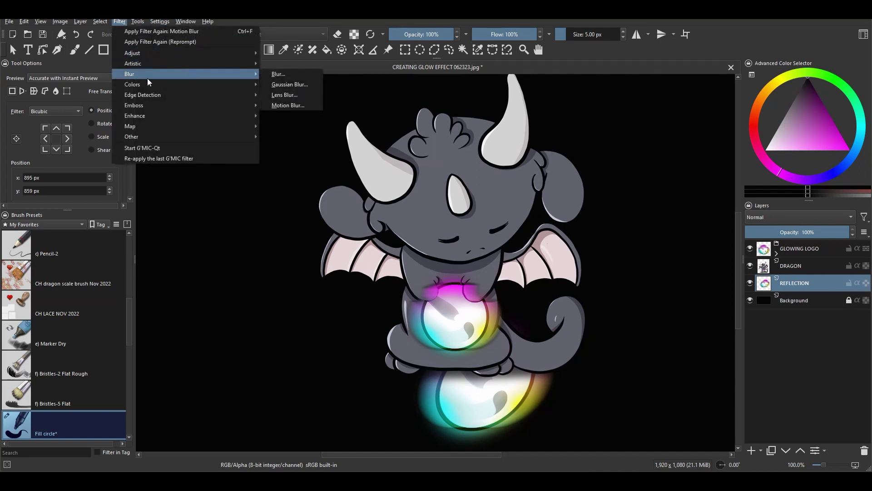
click(290, 84)
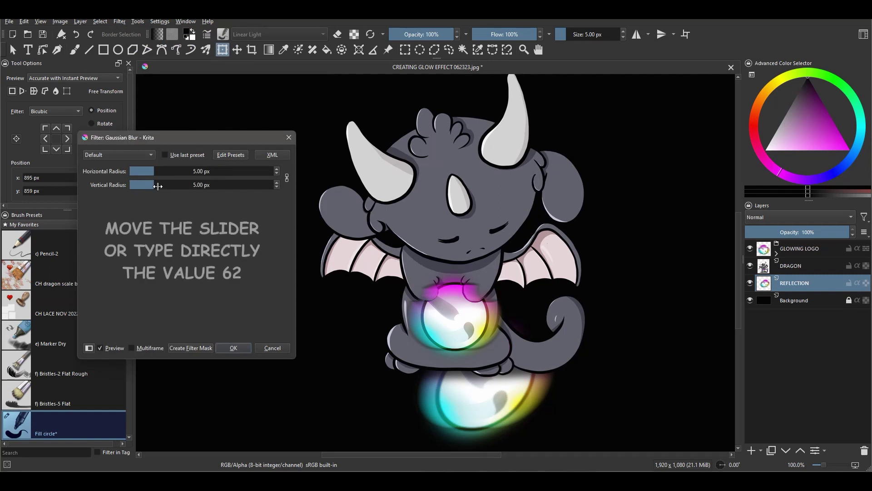
drag(150, 185, 190, 187)
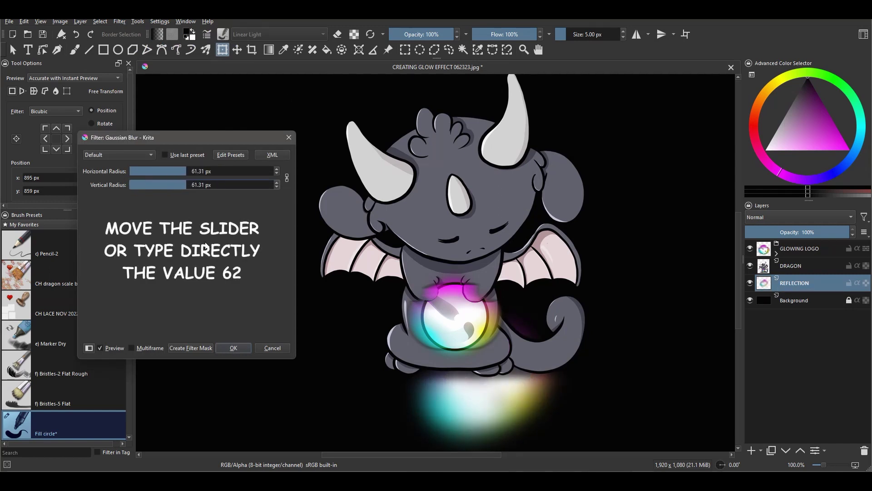
text(62)
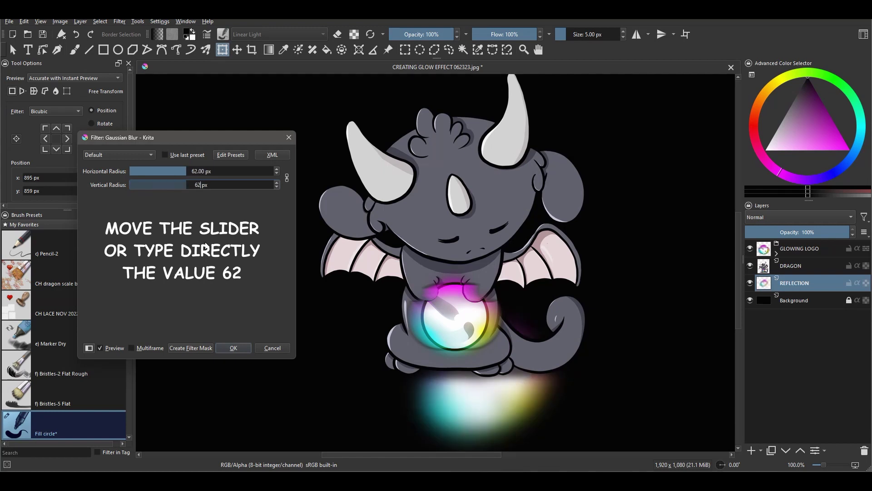
click(234, 348)
Step: Lower REFLECTION to 50% opacity, shift it up under the orb, then select GLOWING LOGO
drag(841, 232, 797, 233)
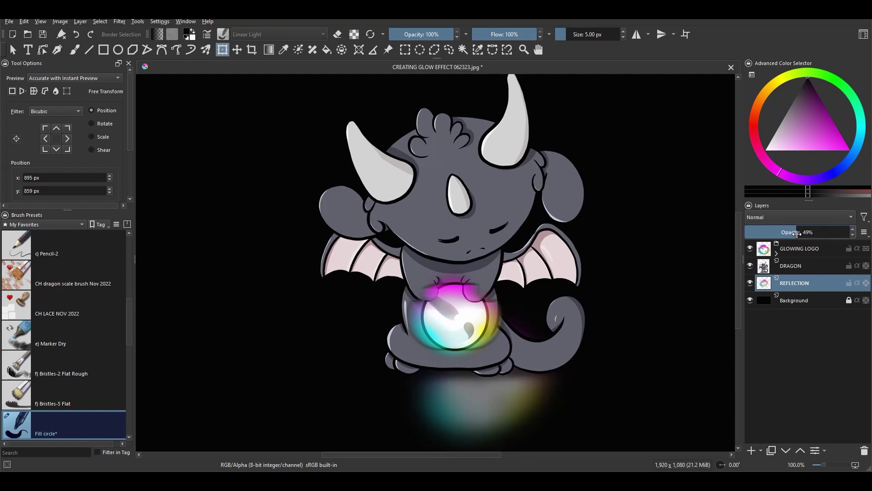
drag(797, 233, 798, 232)
mouse_move(507, 390)
mouse_down()
mouse_move(510, 381)
mouse_move(497, 381)
mouse_move(518, 401)
mouse_up()
click(813, 301)
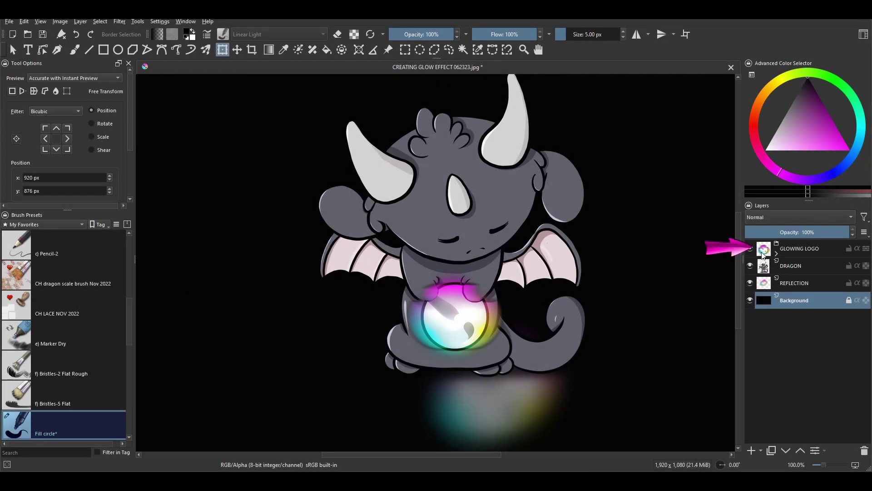
click(796, 249)
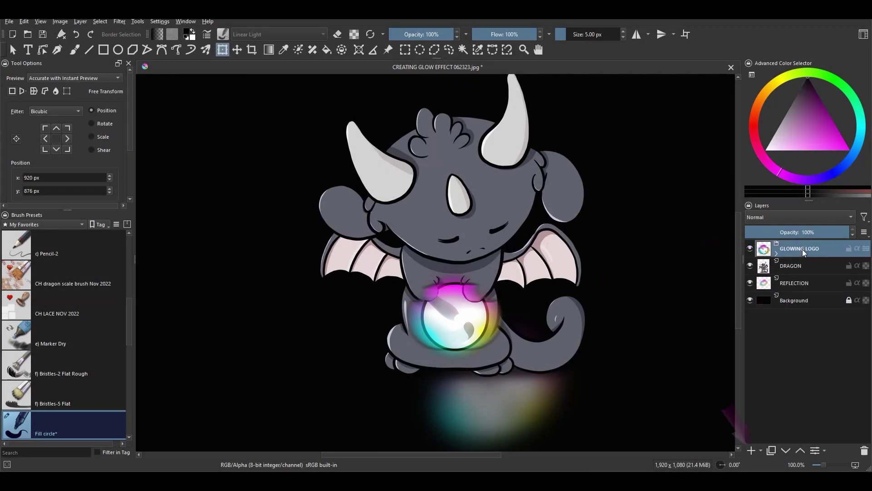
Step: Add a new paint layer at the top of the stack and name it DETAILS
click(751, 450)
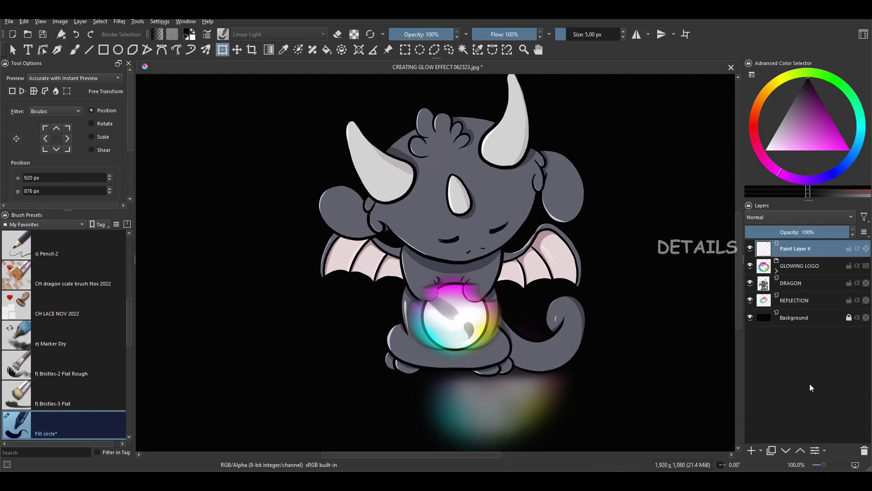
double_click(799, 248)
text(DETAIL)
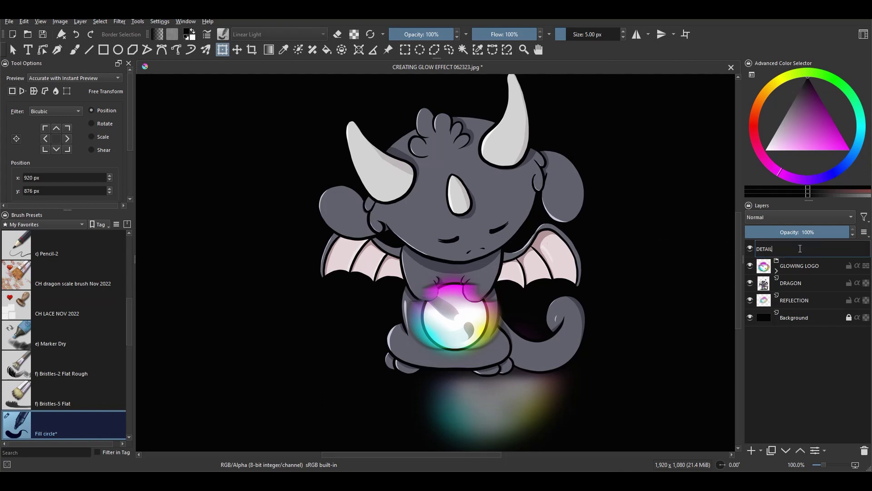
text(S)
key(Return)
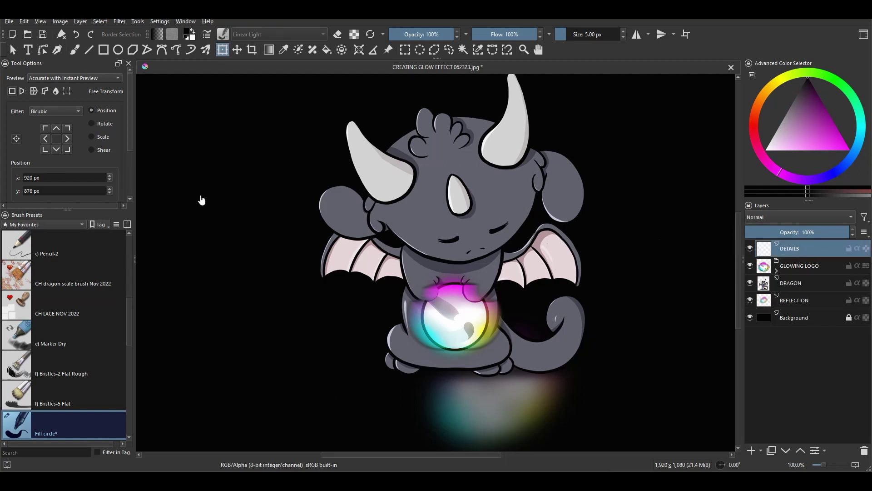
Step: Select the Freehand Brush with the Airbrush Soft preset at 40% flow and 35% opacity
click(75, 49)
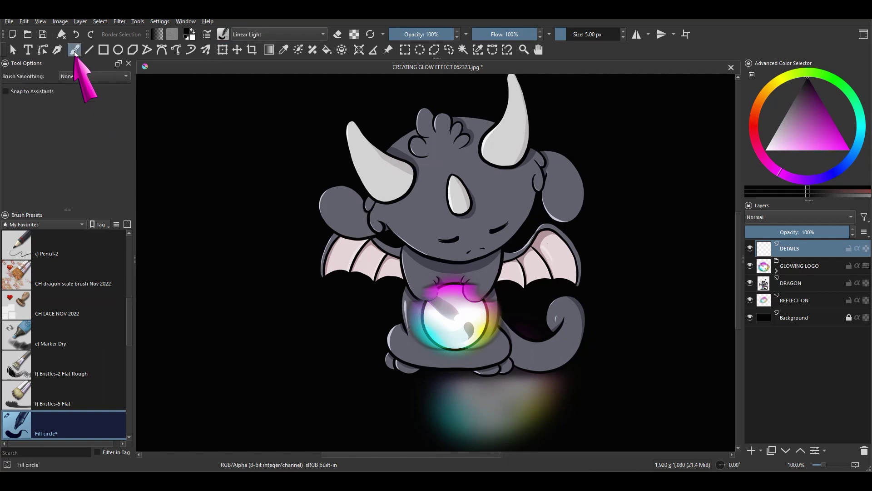
mouse_move(129, 328)
mouse_down()
mouse_move(130, 299)
mouse_move(118, 294)
mouse_up()
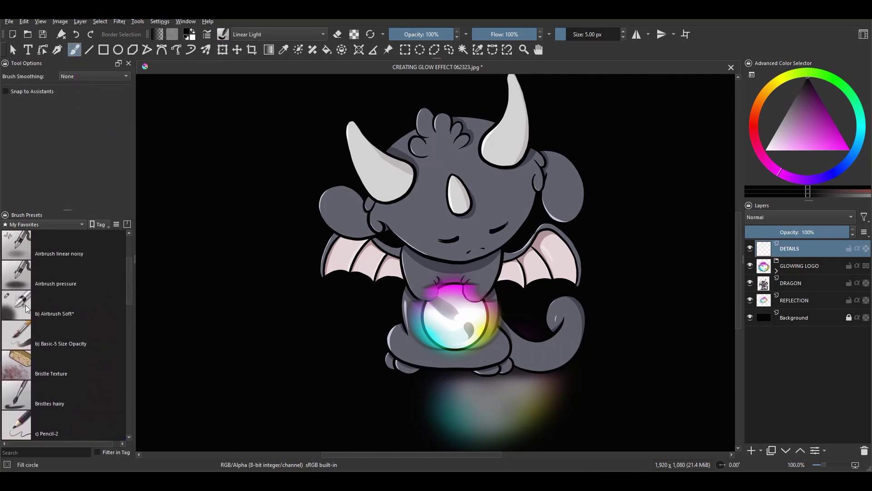
mouse_move(21, 303)
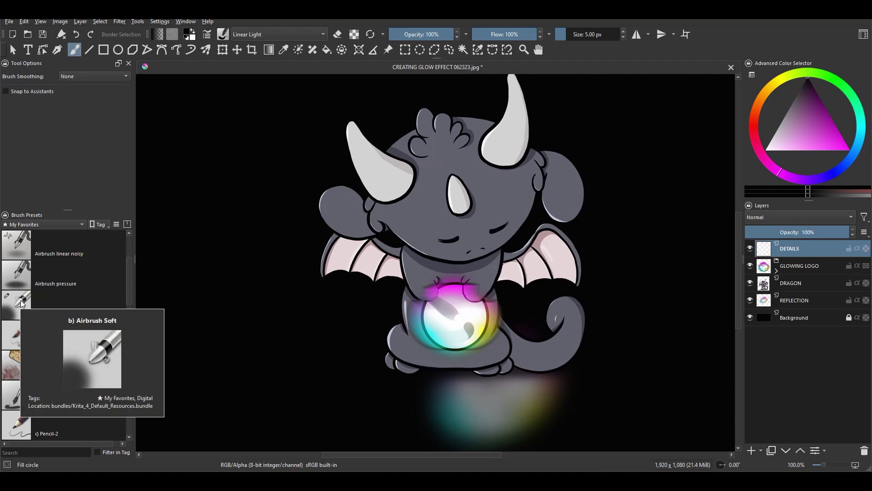
click(21, 303)
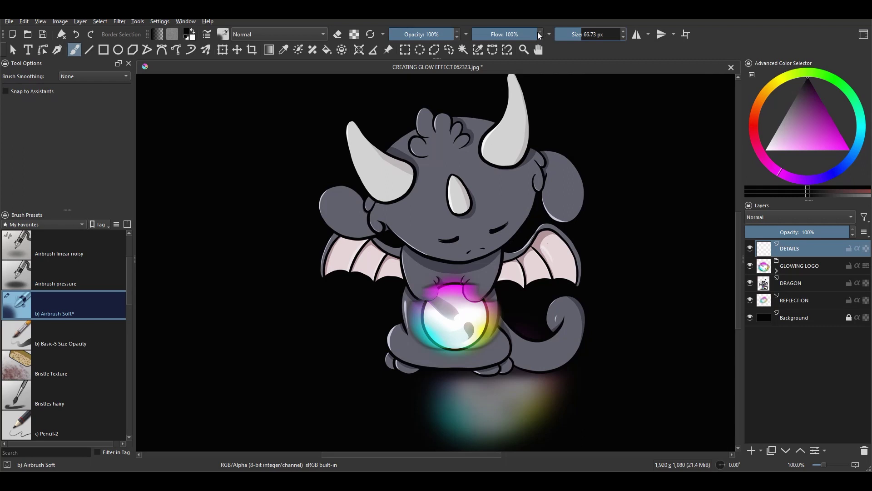
drag(529, 34, 504, 32)
click(428, 35)
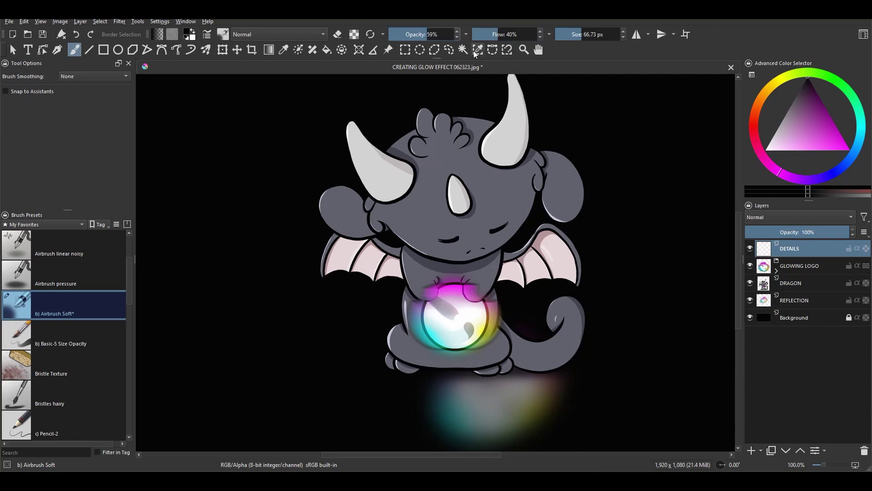
text(35)
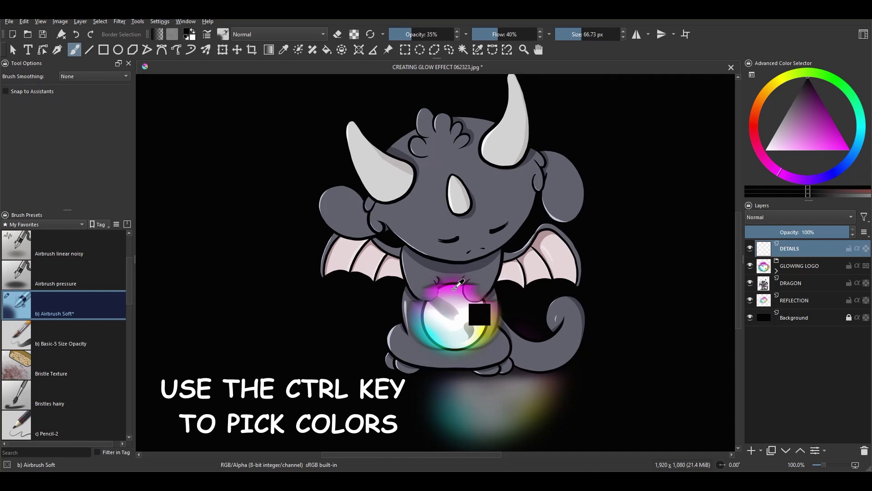
Step: Sample magenta, yellow and cyan from the orb and airbrush them on the chin and orb's lower rim
ctrl+click(458, 290)
mouse_move(443, 262)
mouse_down()
mouse_move(492, 247)
mouse_move(439, 254)
mouse_move(500, 246)
mouse_move(478, 264)
mouse_move(444, 263)
mouse_up()
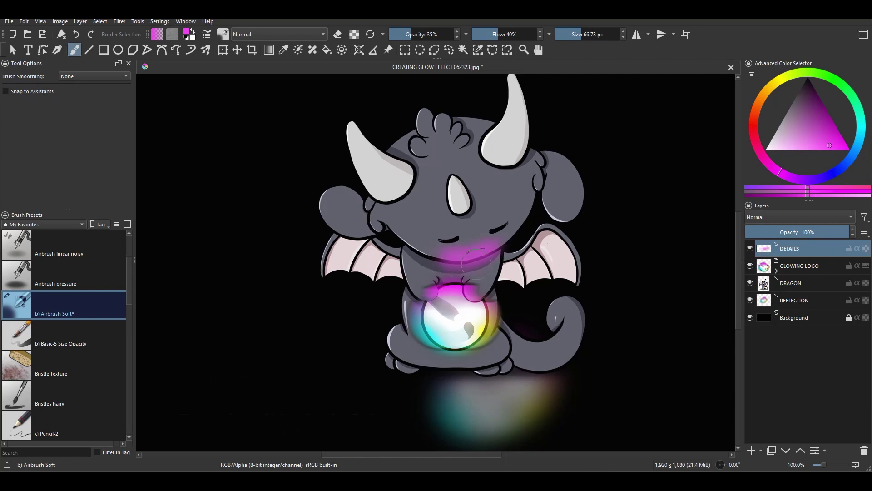
ctrl+click(493, 339)
drag(498, 343, 473, 356)
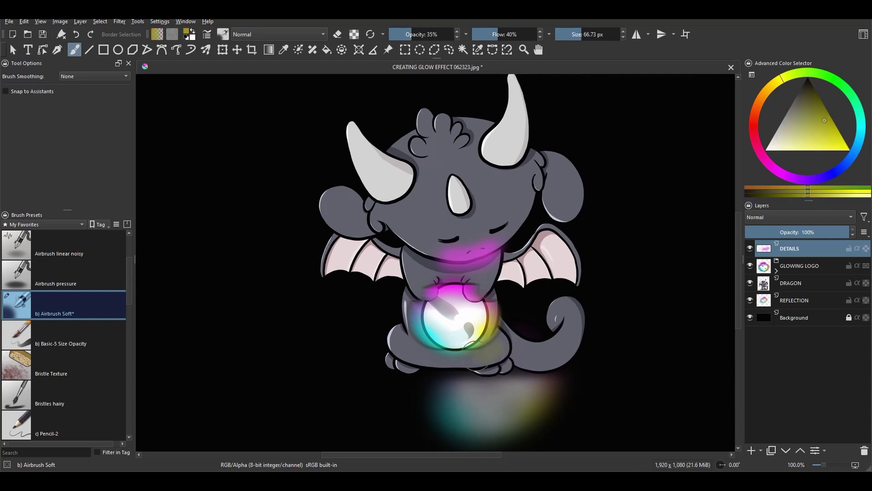
ctrl+click(425, 334)
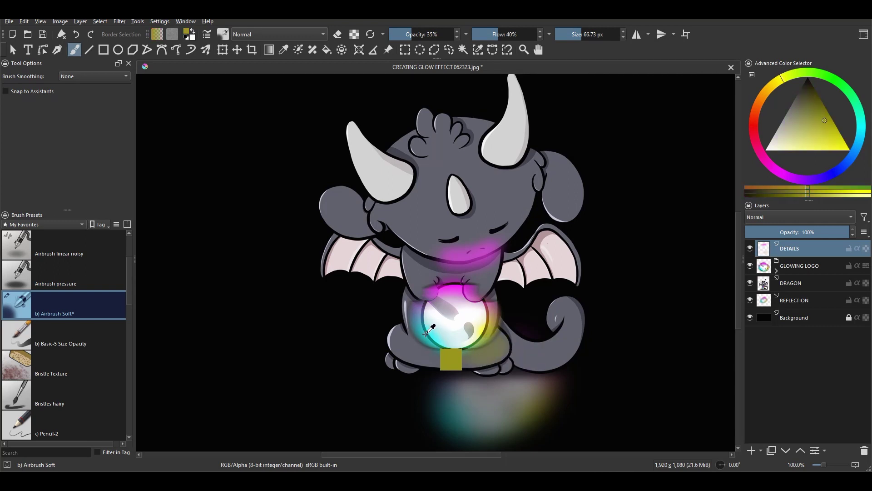
drag(422, 346, 438, 353)
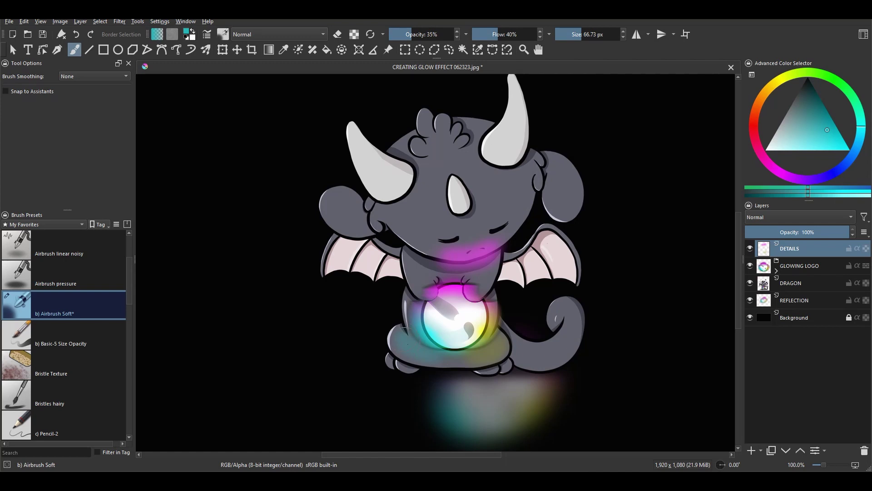